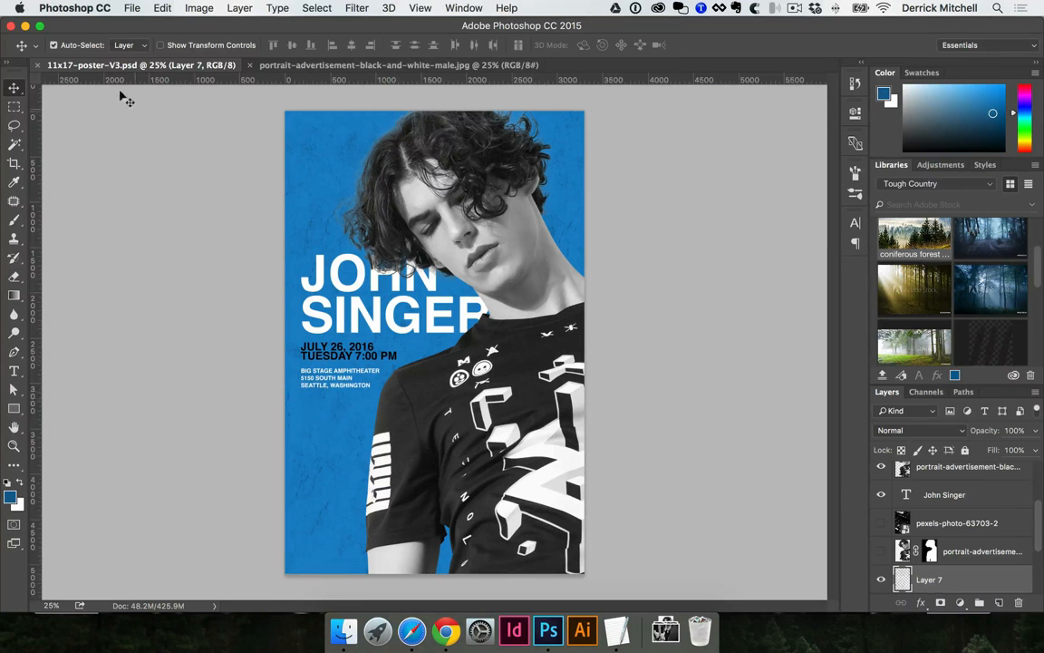
Step: Switch to Finder and rename the Desktop file 11x17-poster.psd as 11x17-poster-V1.psd
{"action": "left_click", "coordinate": [343, 630]}
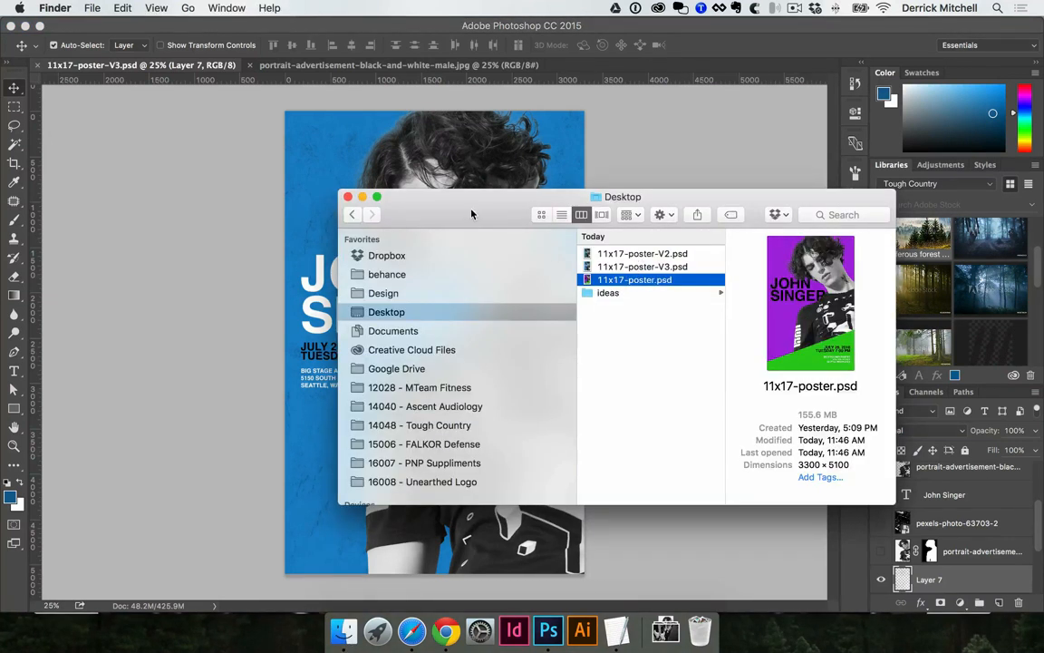
{"action": "left_click_drag", "start_coordinate": [471, 214], "coordinate": [380, 208]}
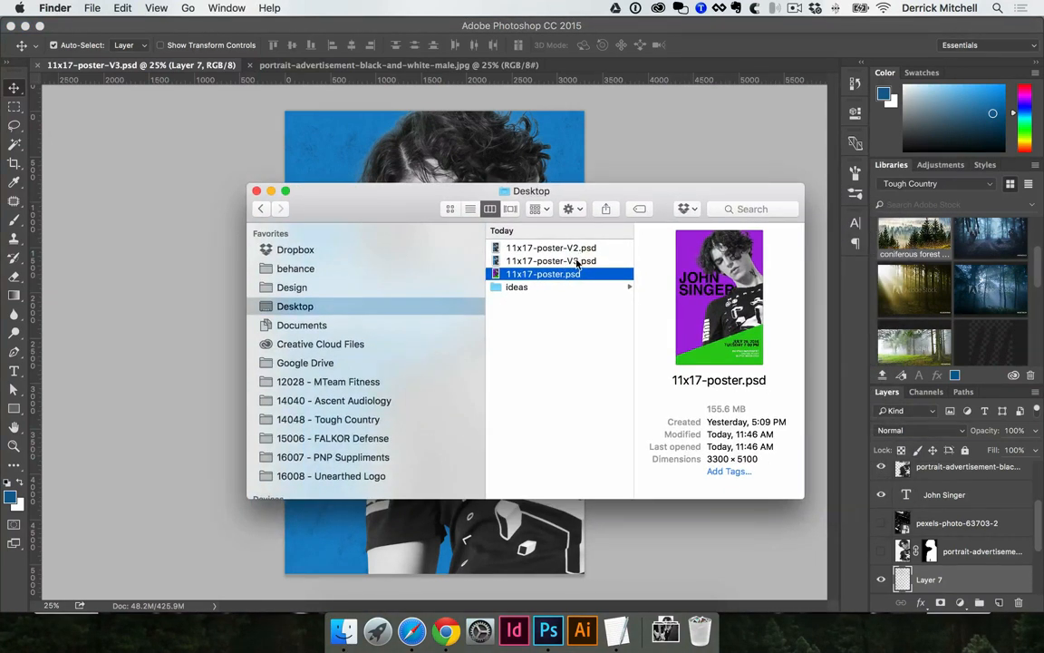
{"action": "left_click", "coordinate": [553, 280]}
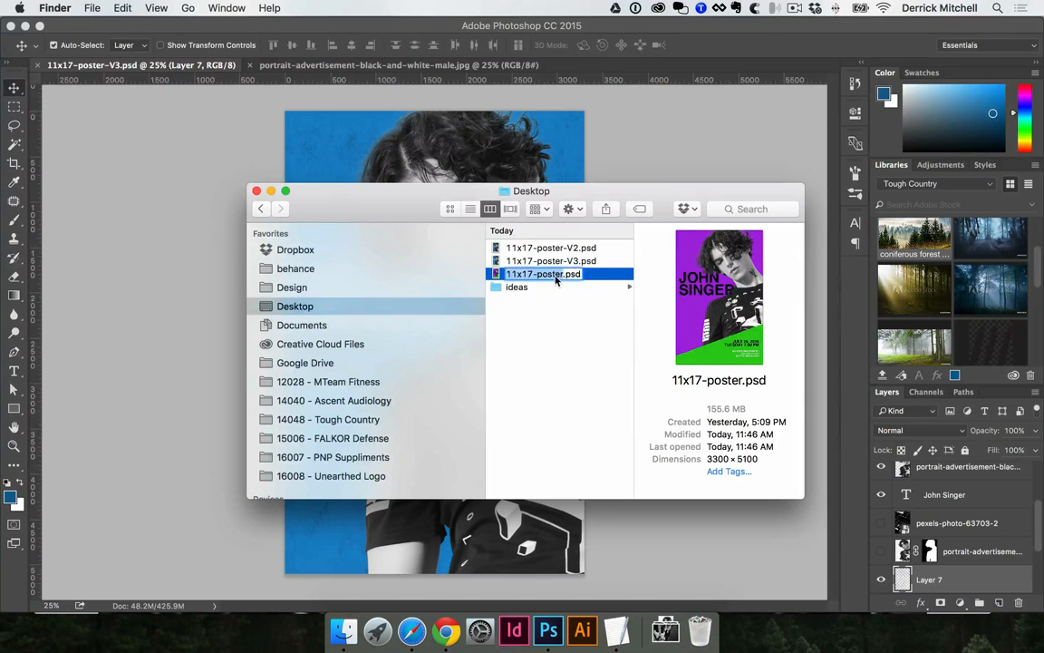
{"action": "key", "text": "Right"}
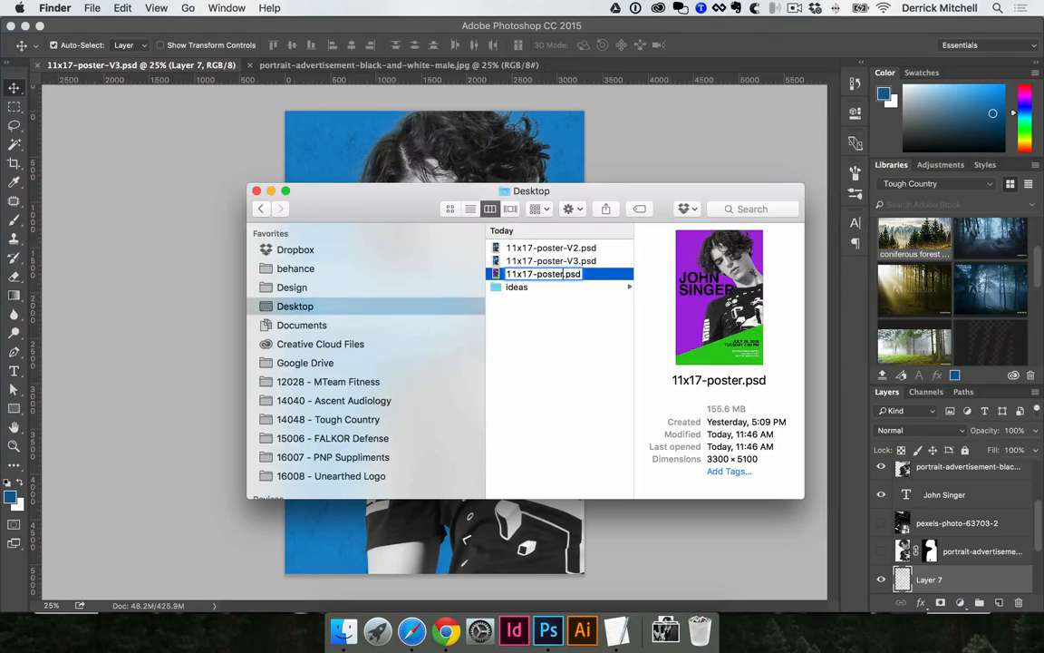
{"action": "type", "text": "-V1"}
{"action": "key", "text": "Return"}
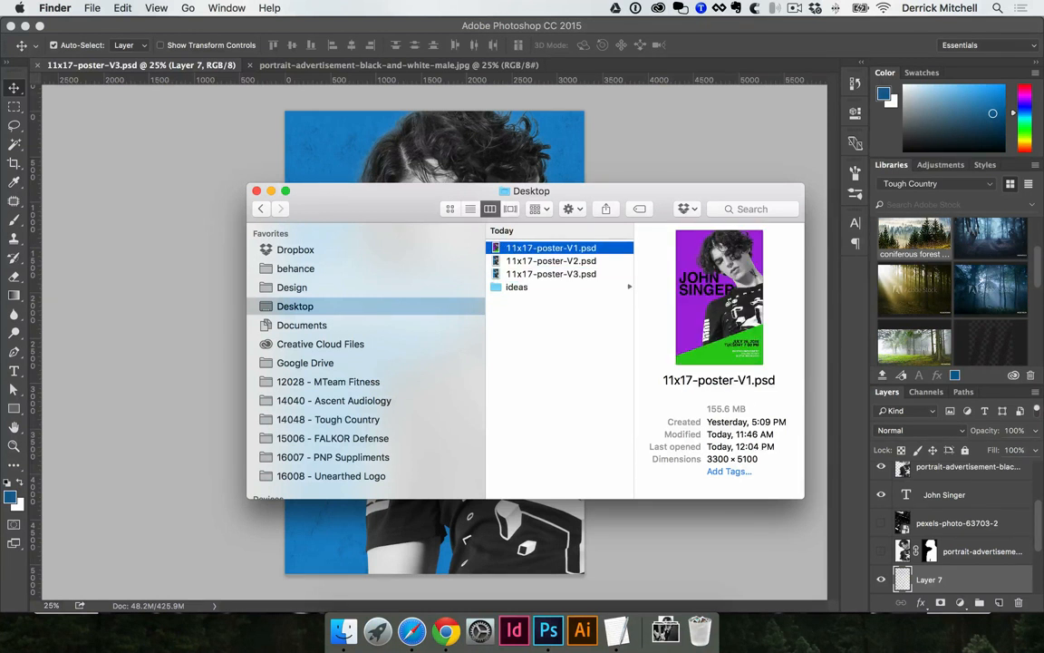
Step: Open the V1, V2 and V3 poster files in Photoshop and close the black-and-white male portrait image
{"action": "left_click", "coordinate": [554, 275], "text": "shift"}
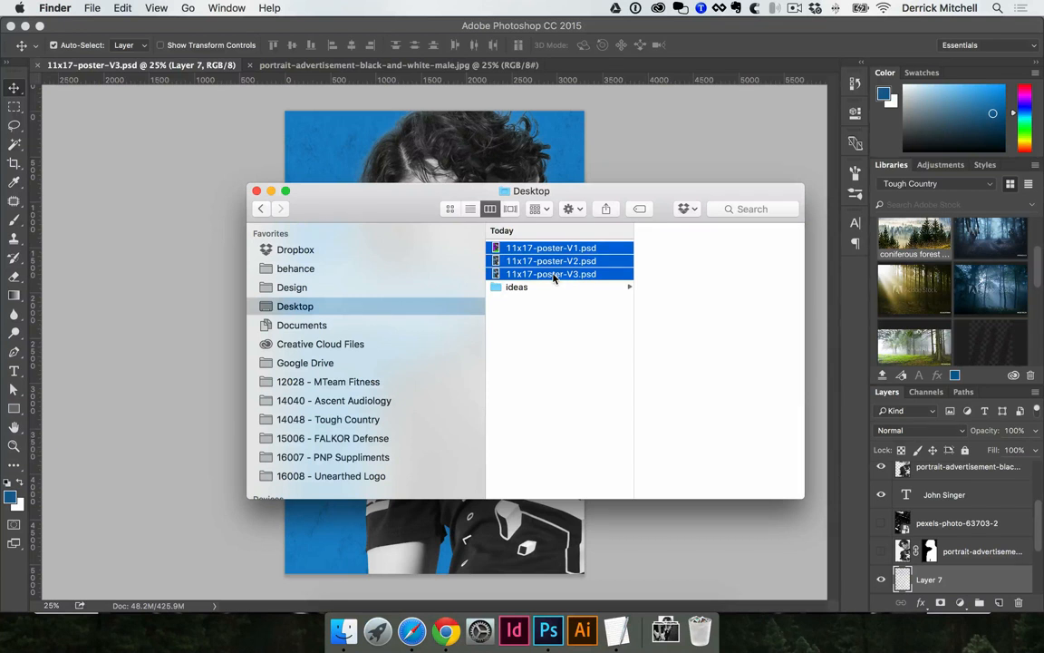
{"action": "double_click", "coordinate": [553, 274]}
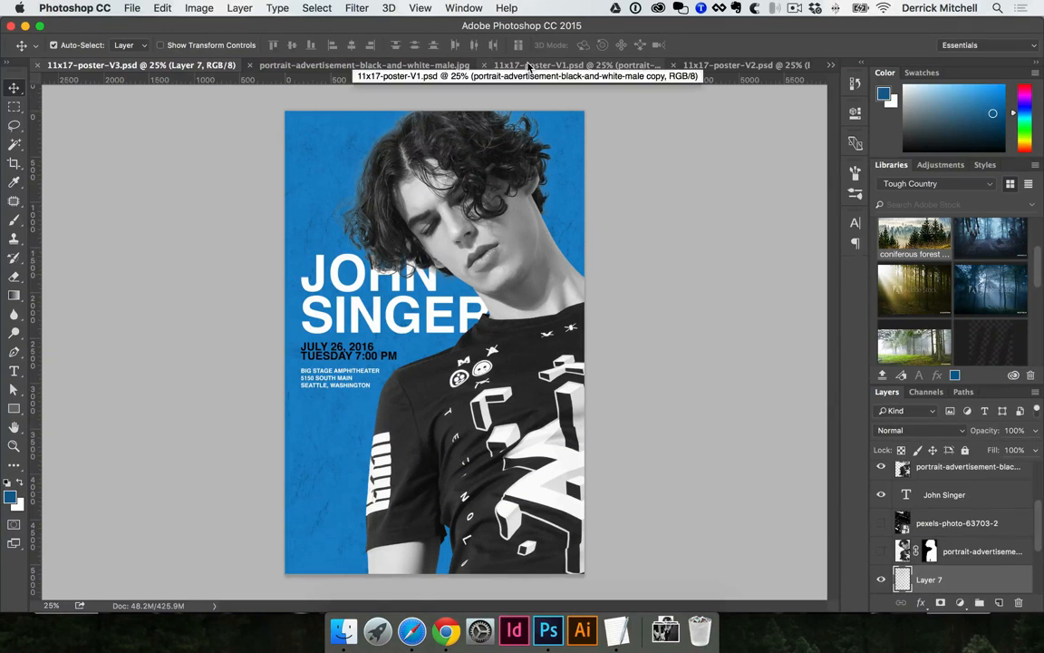
{"action": "left_click", "coordinate": [415, 64]}
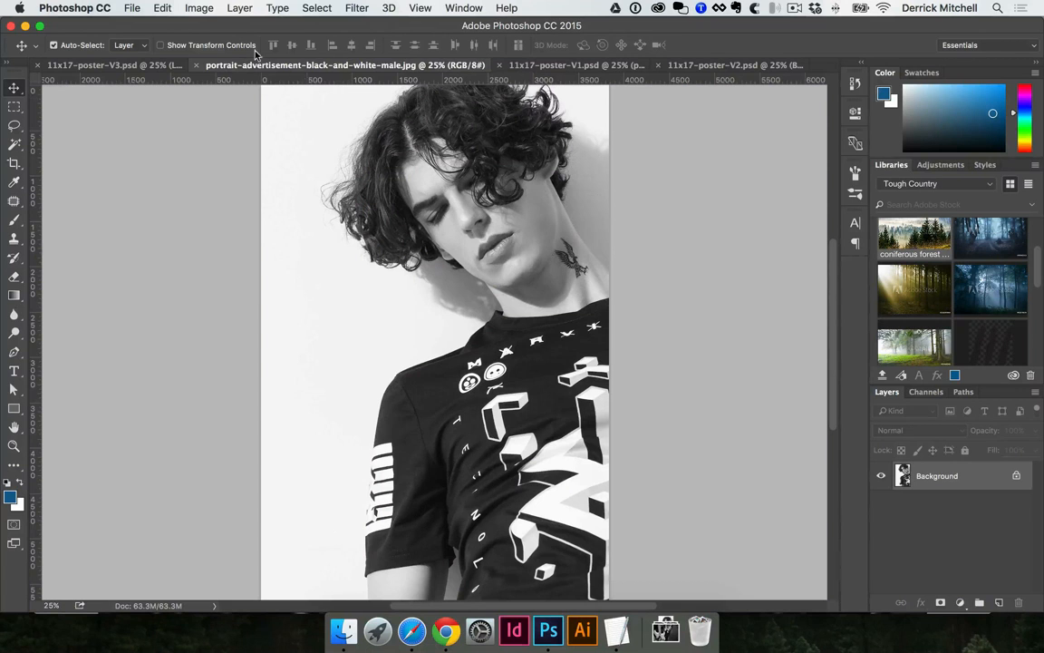
{"action": "left_click", "coordinate": [196, 64]}
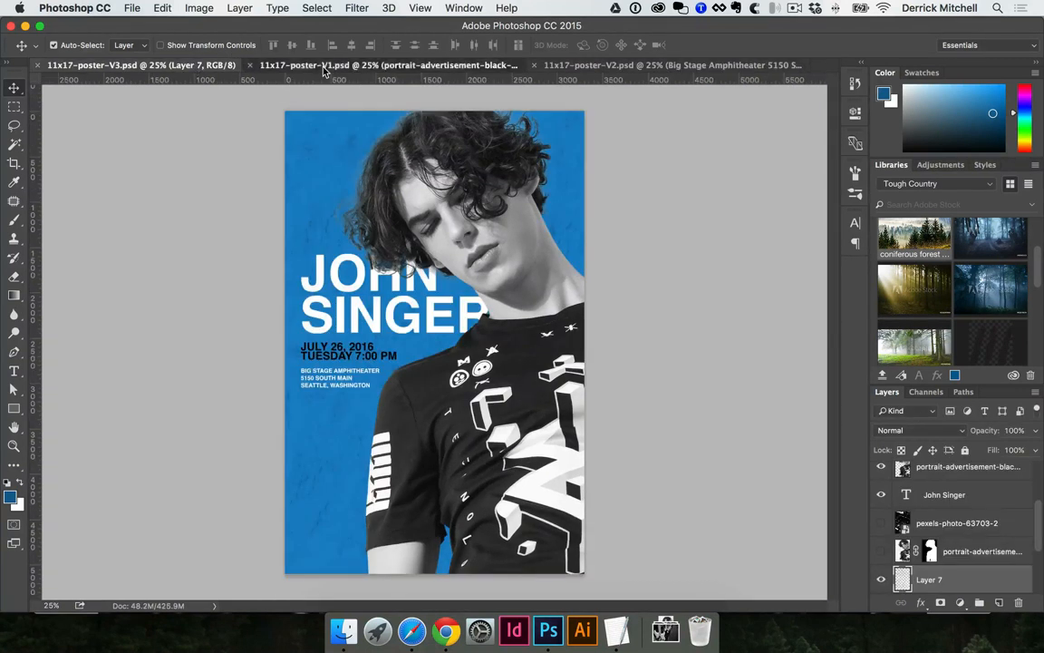
Step: Compare the V1, V2 and V3 poster designs by viewing each open document
{"action": "left_click", "coordinate": [292, 66]}
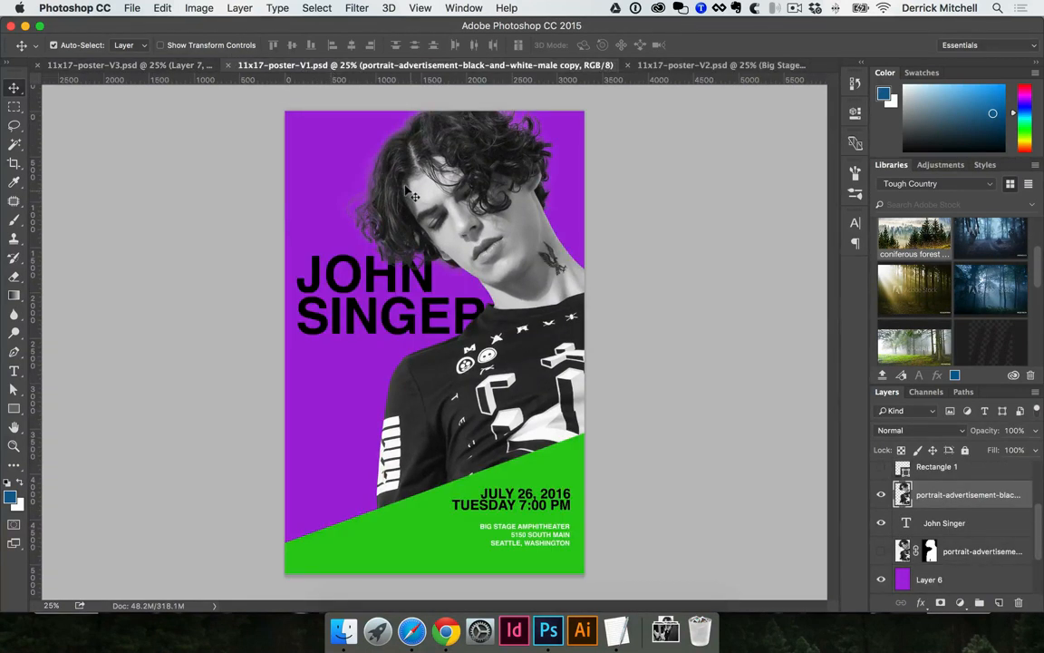
{"action": "left_click", "coordinate": [726, 70]}
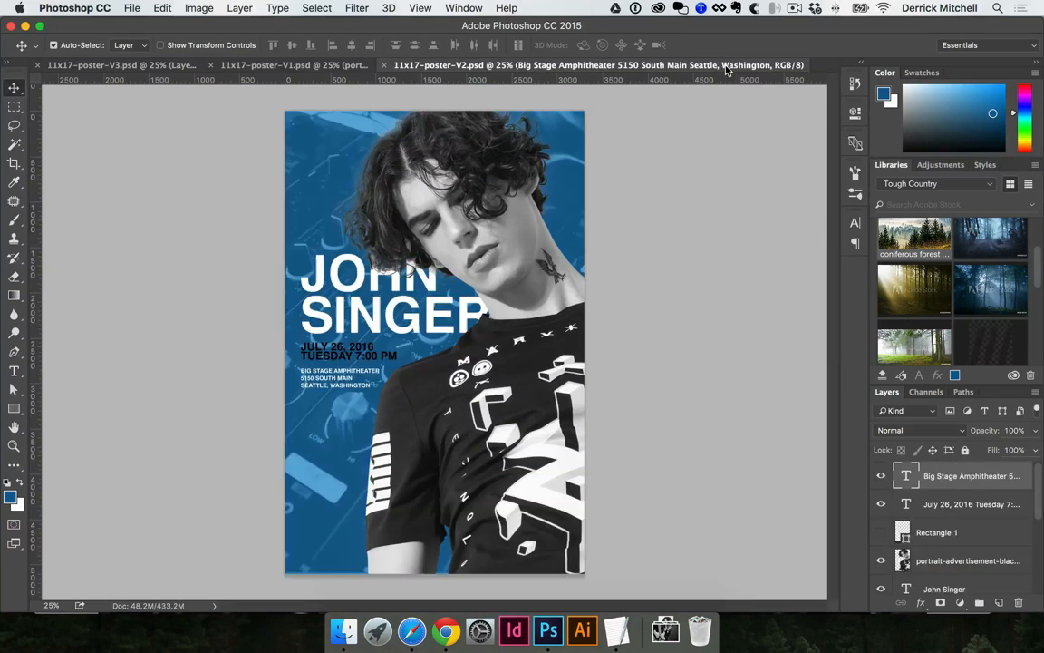
{"action": "left_click", "coordinate": [344, 71]}
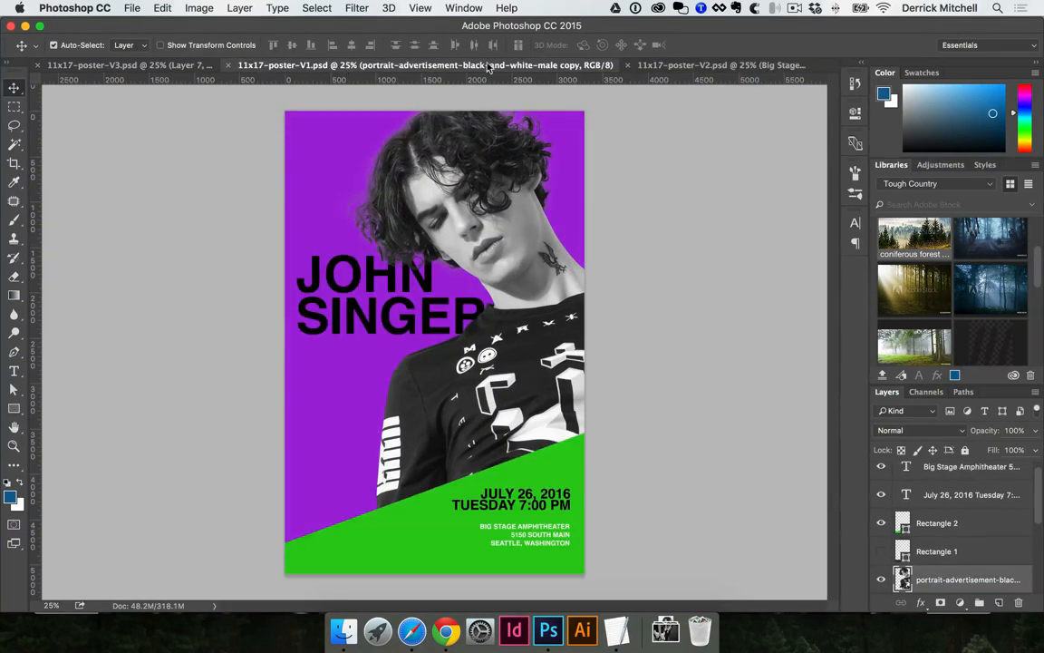
{"action": "left_click", "coordinate": [693, 69]}
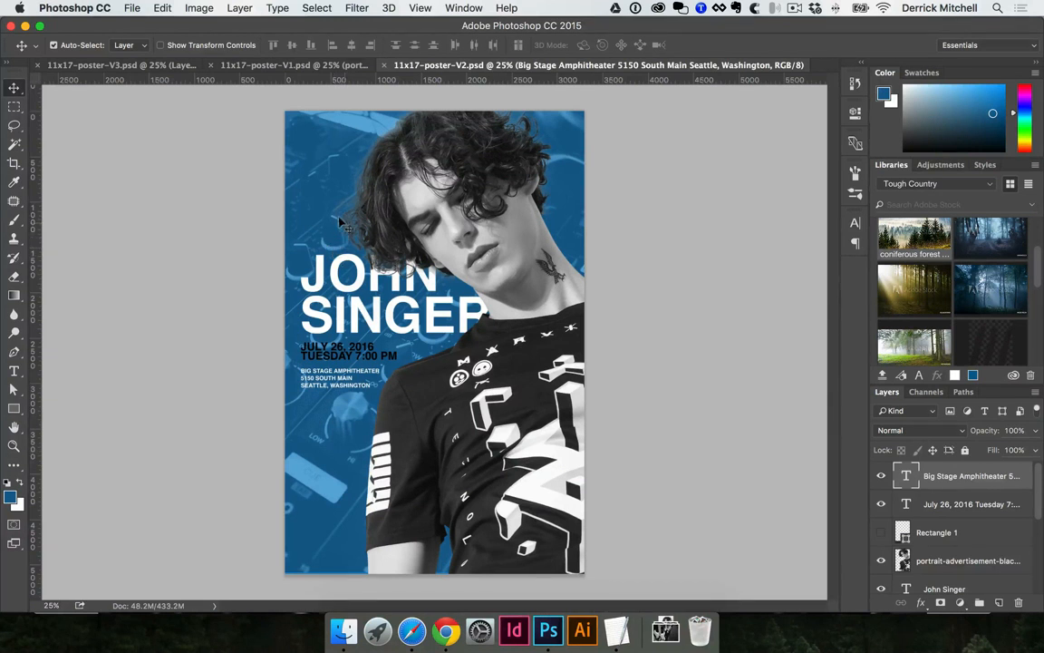
{"action": "left_click", "coordinate": [127, 65]}
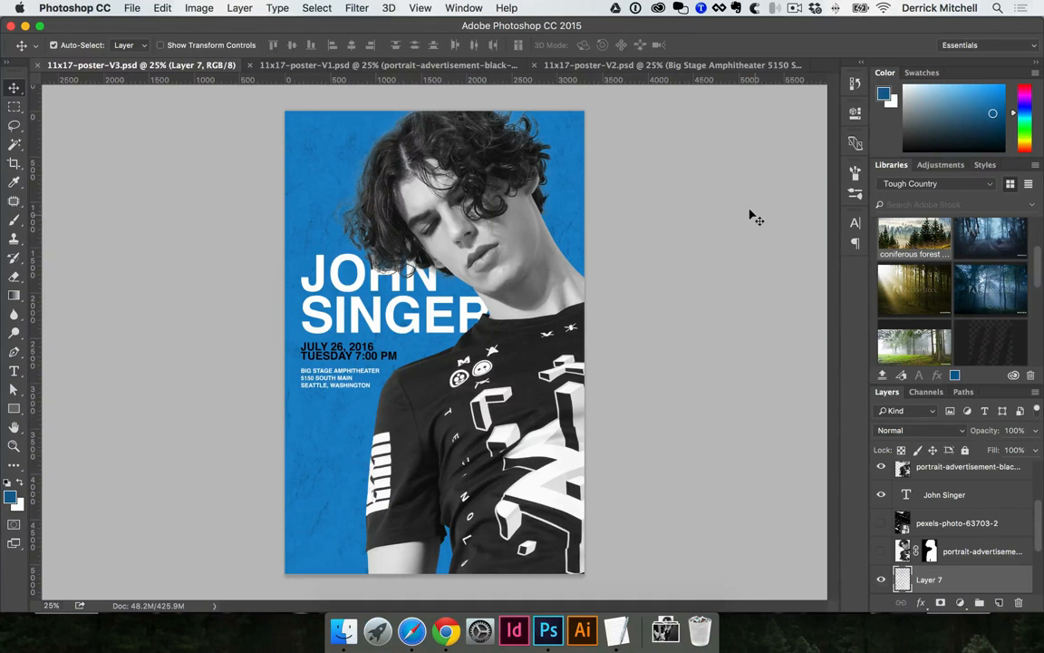
Step: Fit each of the three poster documents, V3, V1 and V2, to the screen
{"action": "key", "text": "super+0"}
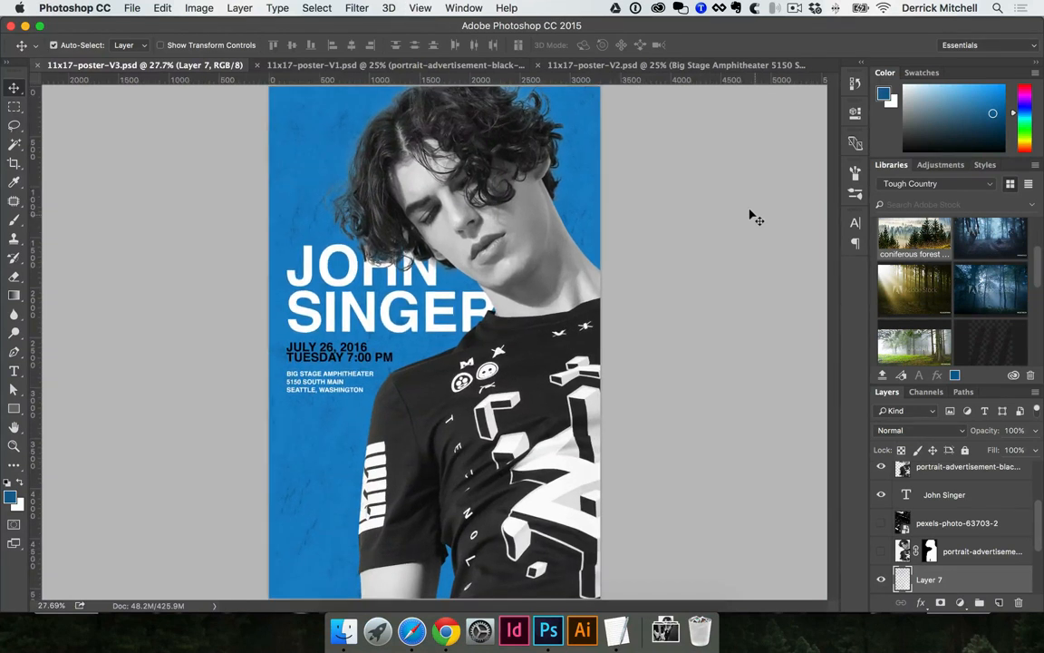
{"action": "left_click", "coordinate": [421, 8]}
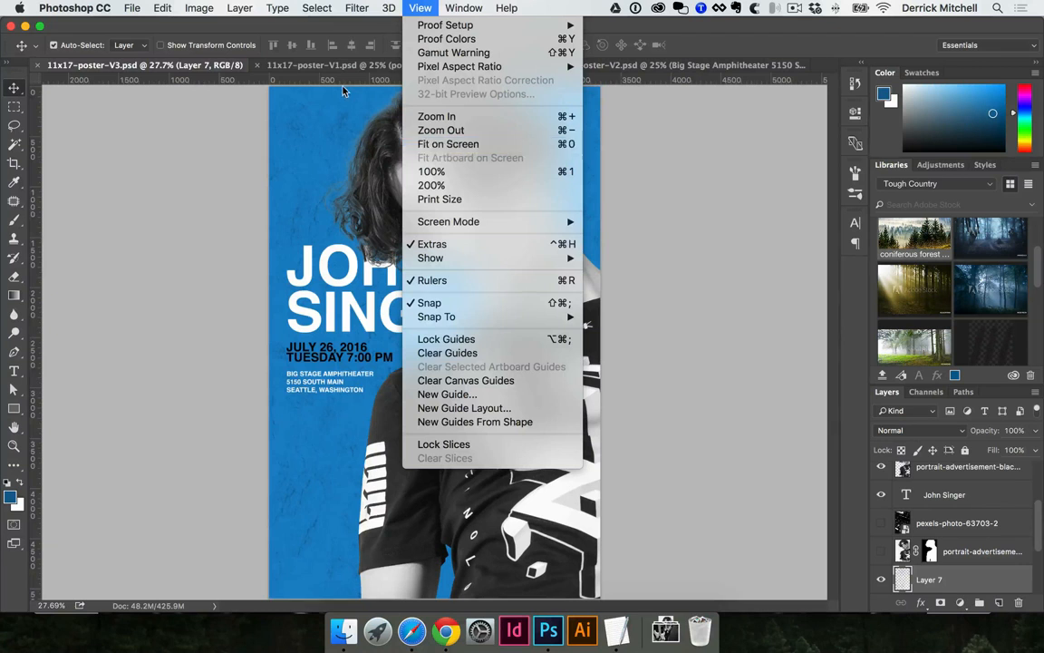
{"action": "left_click", "coordinate": [311, 62]}
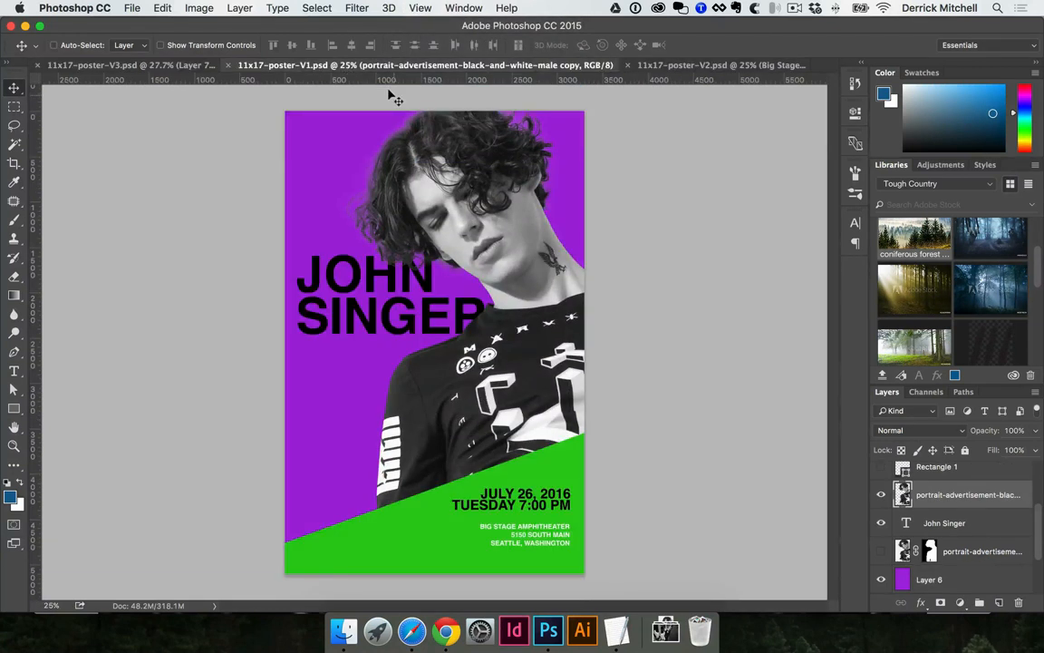
{"action": "key", "text": "super+0"}
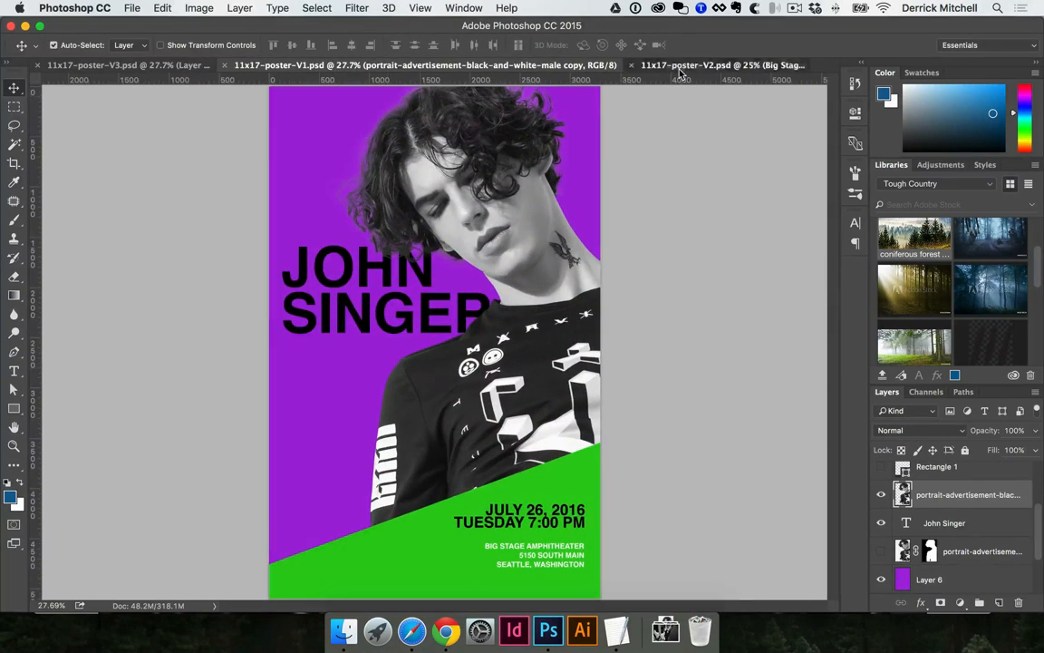
{"action": "left_click", "coordinate": [680, 68]}
{"action": "key", "text": "super+o"}
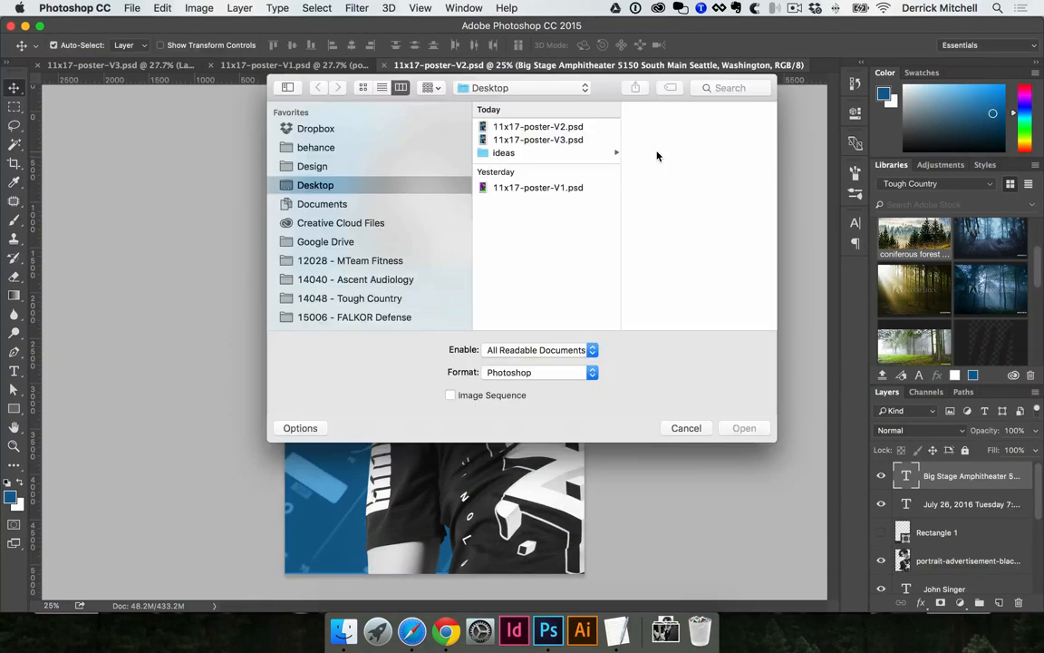
{"action": "left_click", "coordinate": [674, 433]}
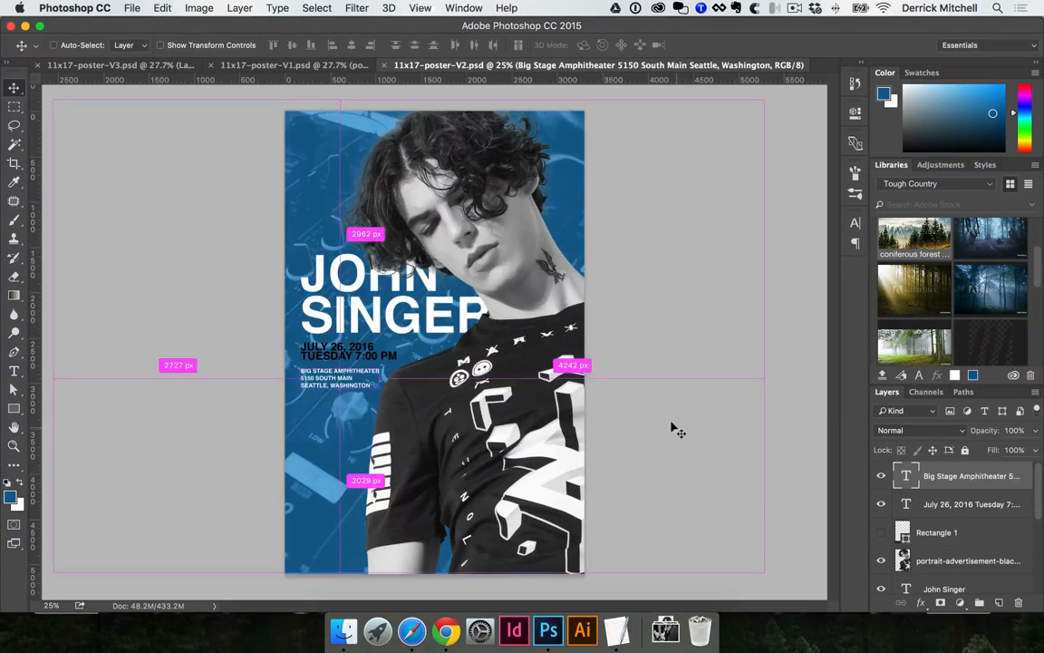
{"action": "key", "text": "super+0"}
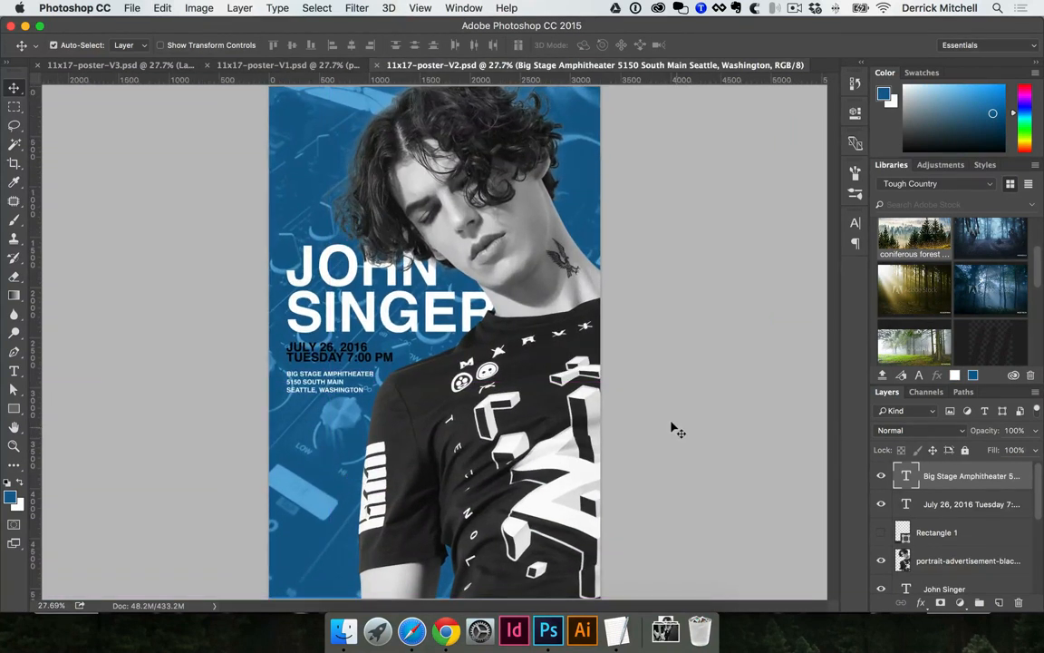
Step: Capture a screenshot of the whole V3 poster, from corner to corner of its canvas
{"action": "left_click", "coordinate": [142, 66]}
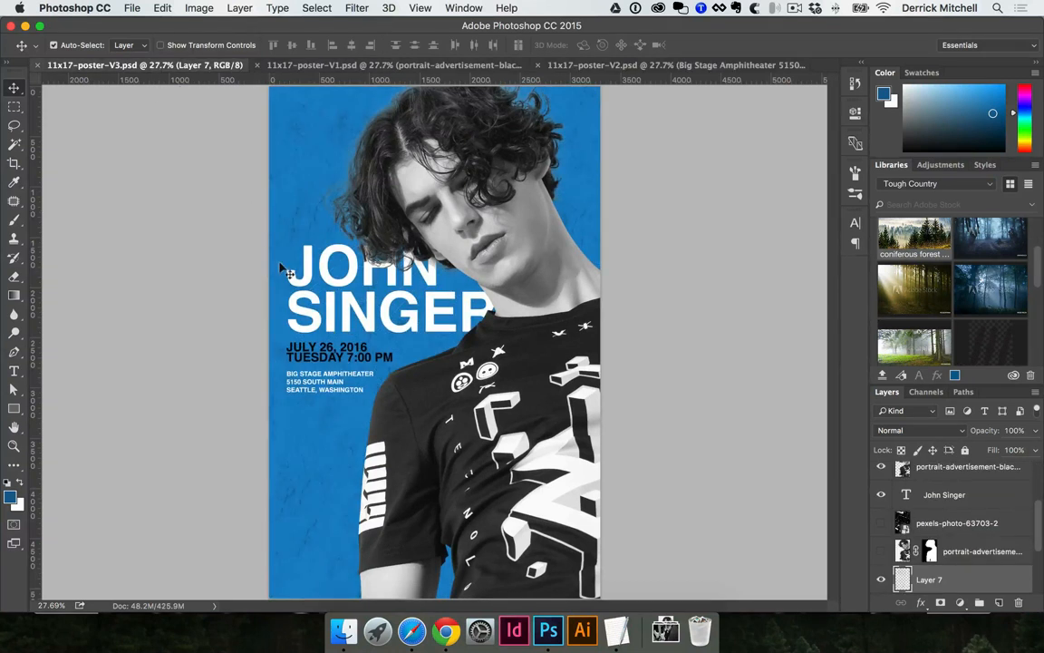
{"action": "key", "text": "super"}
{"action": "left_click_drag", "start_coordinate": [273, 88], "coordinate": [468, 302]}
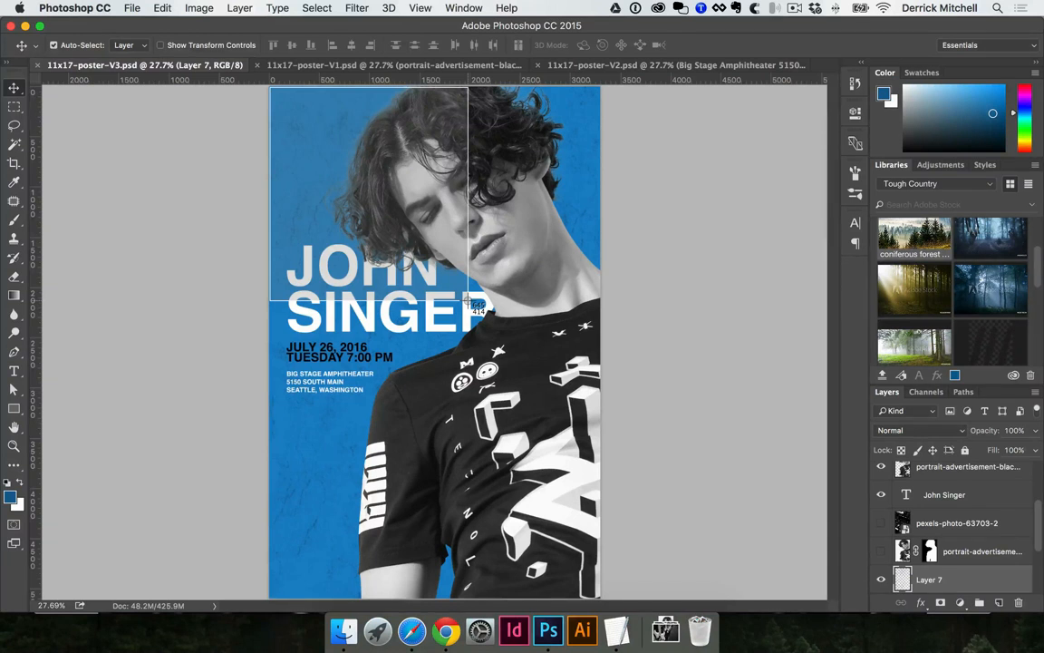
{"action": "left_click_drag", "start_coordinate": [468, 302], "coordinate": [599, 597]}
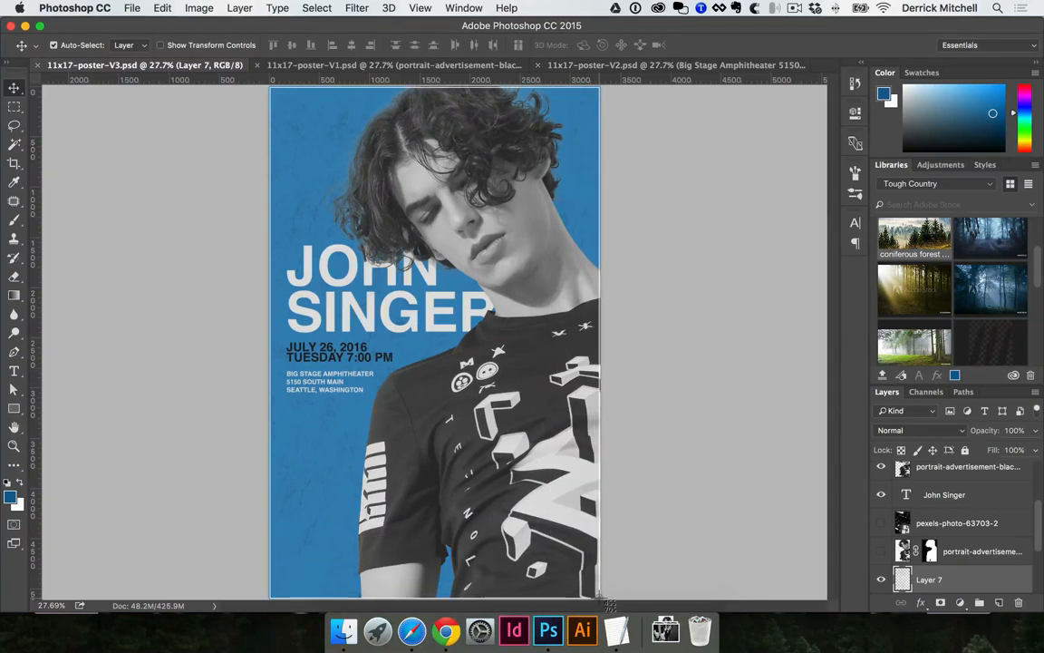
{"action": "left_click_drag", "start_coordinate": [599, 598], "coordinate": [599, 599]}
Step: Capture a screenshot of the full purple and green V1 poster
{"action": "left_click", "coordinate": [410, 67]}
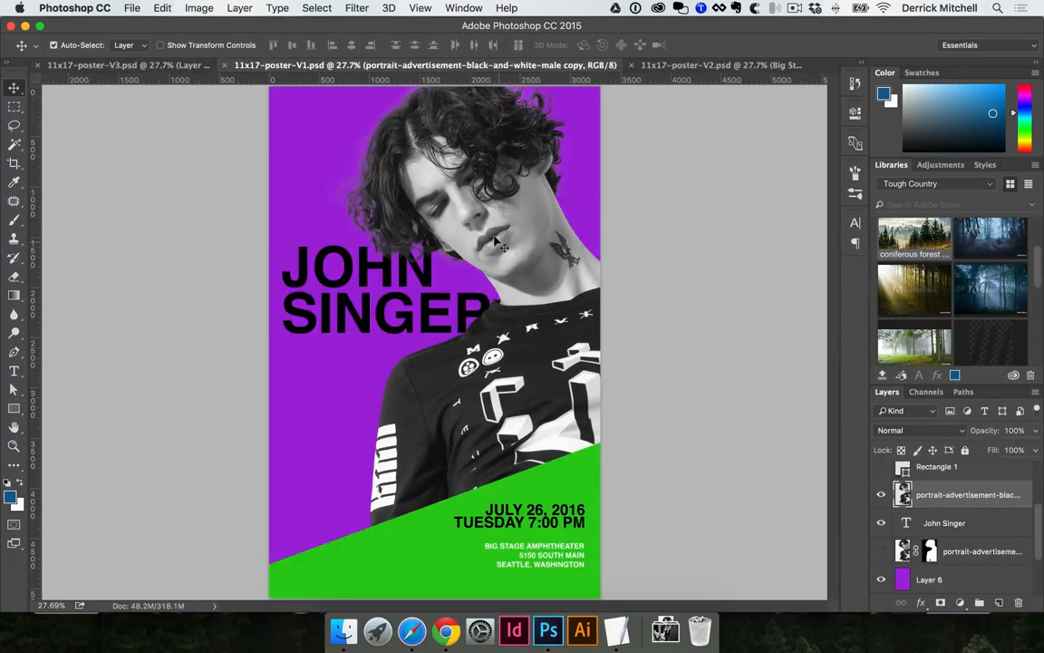
{"action": "key", "text": "super+shift+4"}
{"action": "left_click_drag", "start_coordinate": [332, 188], "coordinate": [601, 600]}
Step: Switch to Finder and preview the two new poster screenshots on the Desktop
{"action": "left_click", "coordinate": [344, 631]}
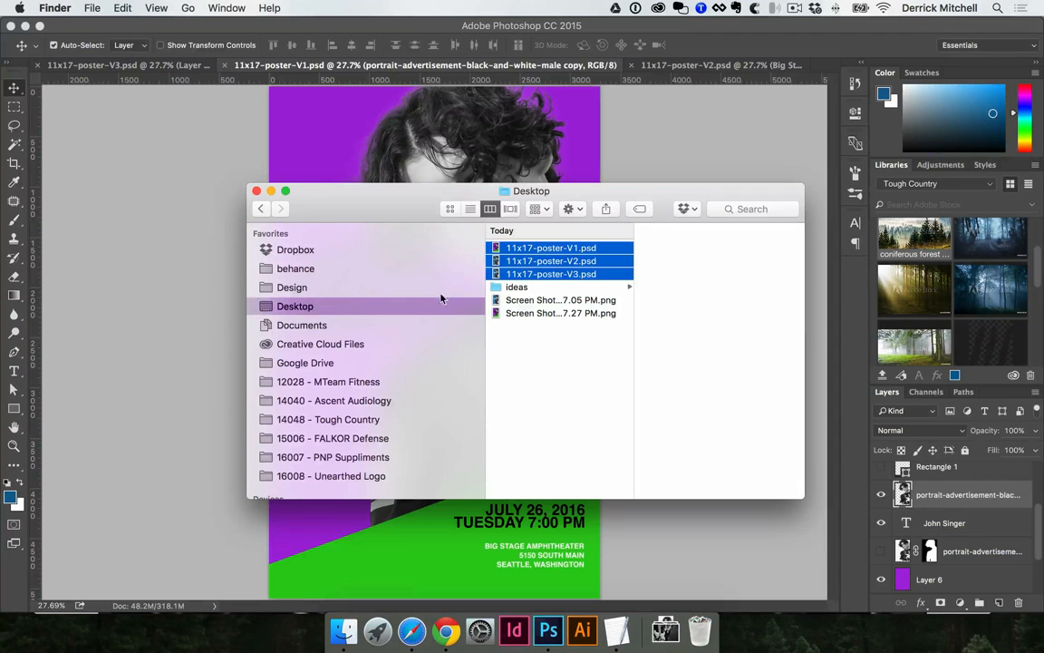
{"action": "left_click", "coordinate": [596, 461]}
{"action": "left_click", "coordinate": [572, 302]}
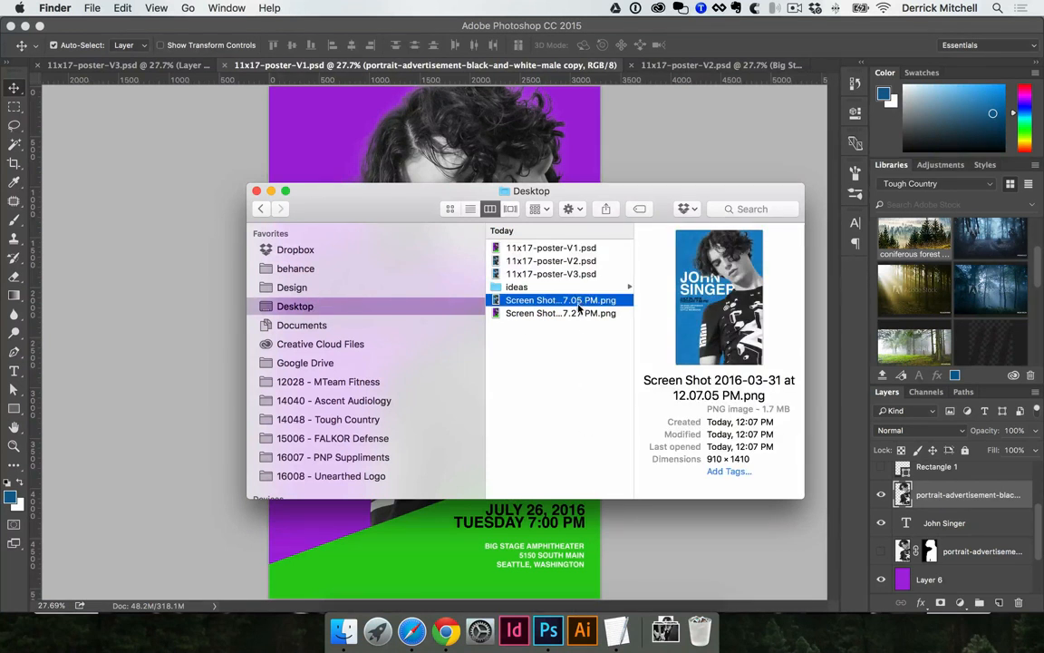
{"action": "left_click", "coordinate": [573, 313]}
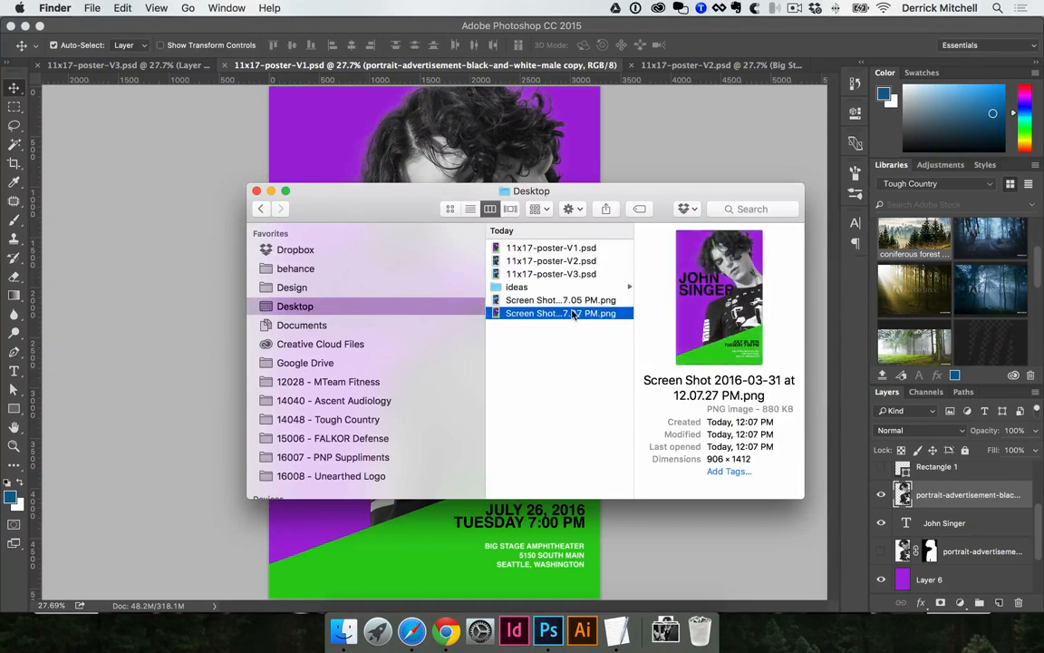
Step: Return to Photoshop and capture a screenshot of the whole V2 poster
{"action": "left_click", "coordinate": [189, 315]}
{"action": "left_click", "coordinate": [649, 64]}
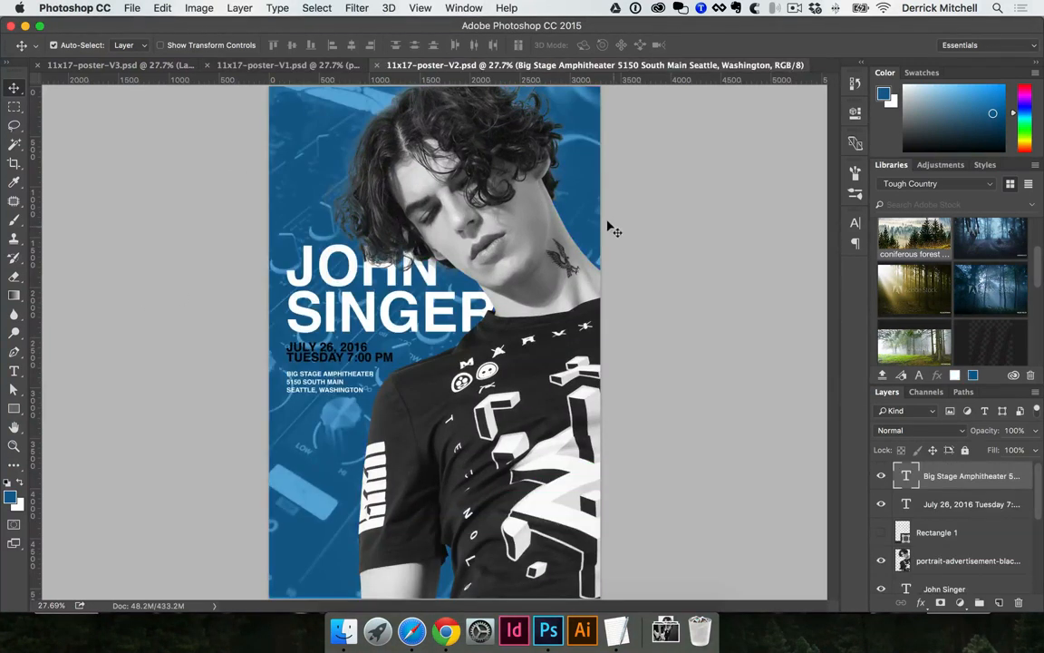
{"action": "left_click_drag", "start_coordinate": [432, 215], "coordinate": [605, 602]}
{"action": "left_click", "coordinate": [132, 7]}
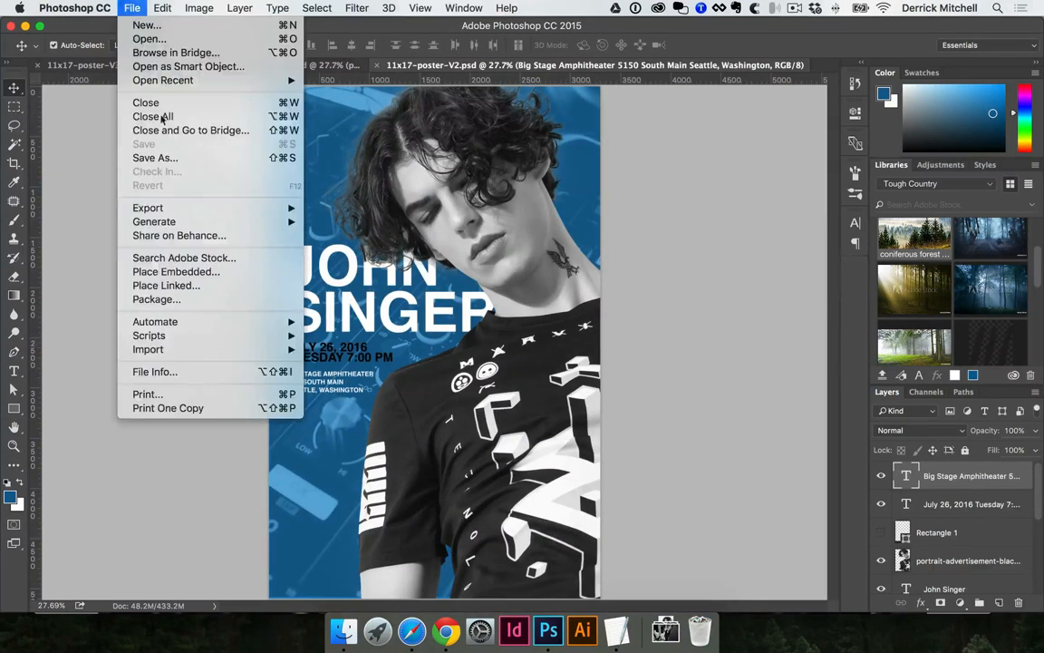
{"action": "mouse_move", "coordinate": [159, 207]}
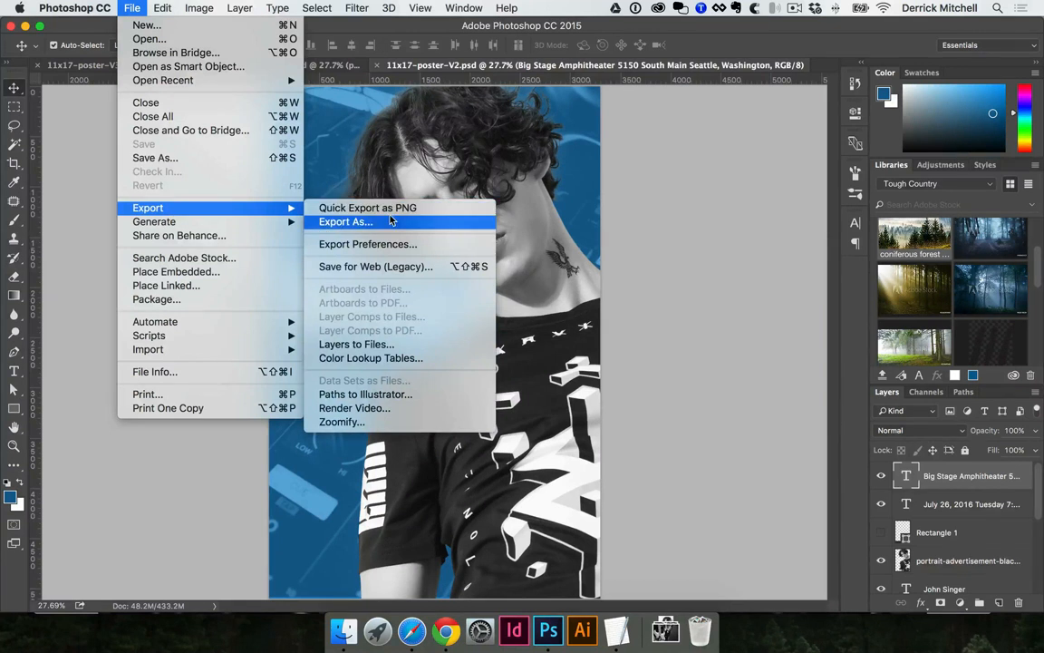
{"action": "left_click", "coordinate": [645, 203]}
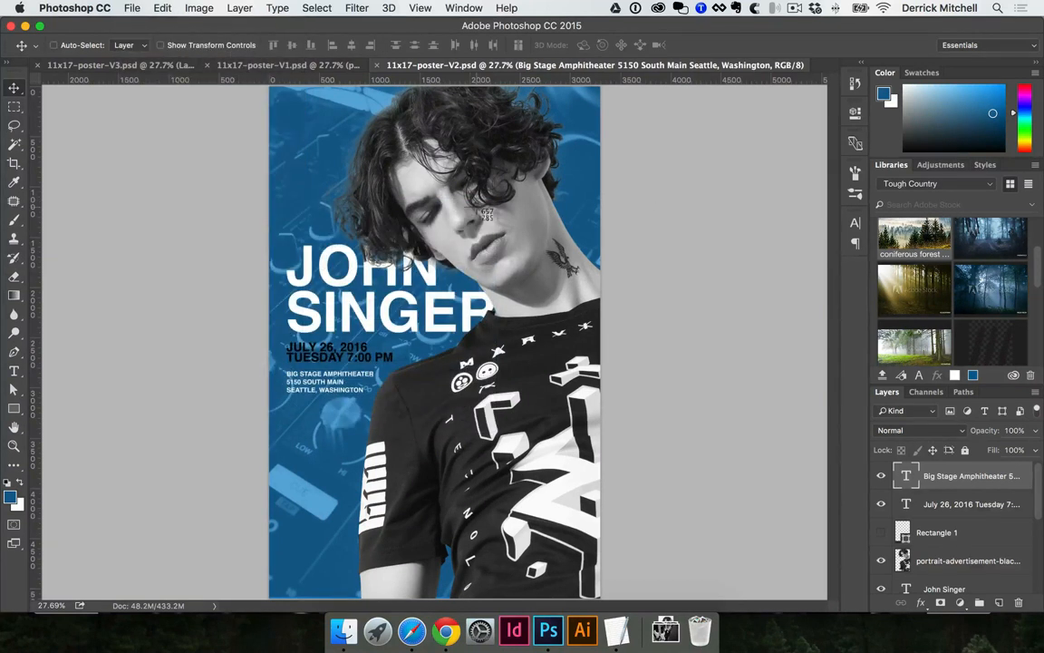
{"action": "left_click_drag", "start_coordinate": [269, 88], "coordinate": [598, 582]}
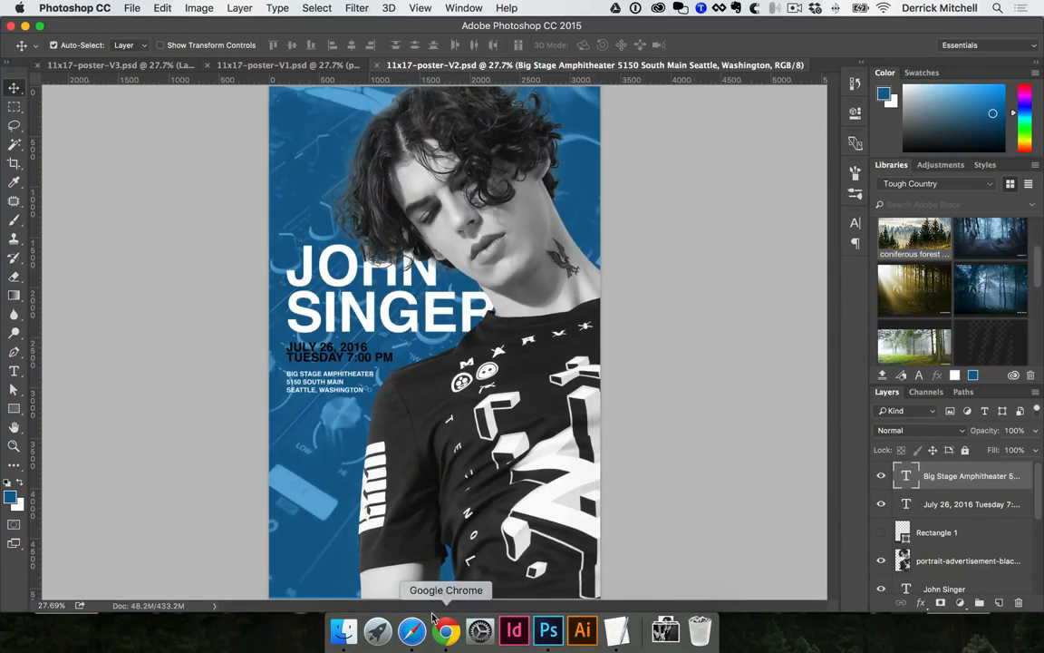
Step: Switch to Finder and rename the plain blue poster screenshot (12.07.05 PM) on the Desktop as poster-V3
{"action": "left_click", "coordinate": [345, 632]}
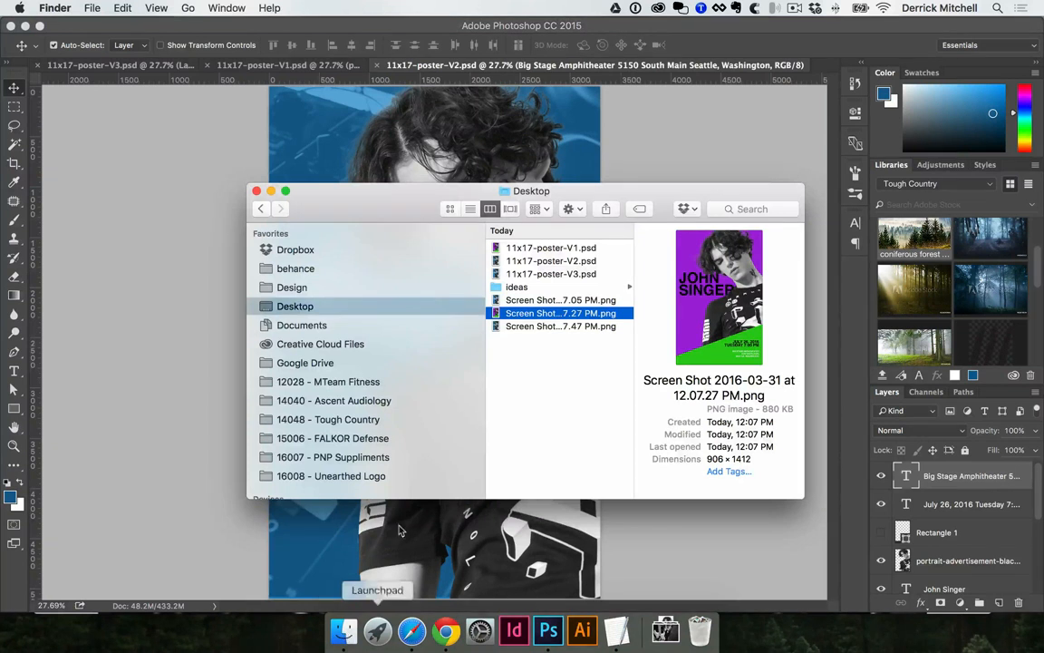
{"action": "left_click", "coordinate": [569, 300]}
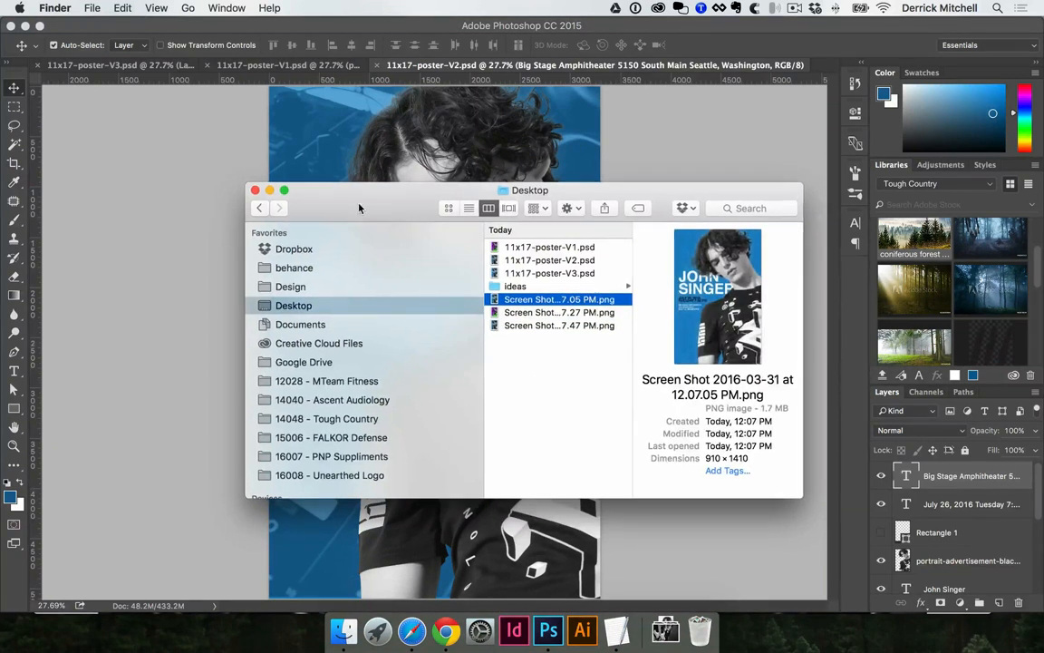
{"action": "left_click_drag", "start_coordinate": [362, 209], "coordinate": [294, 197]}
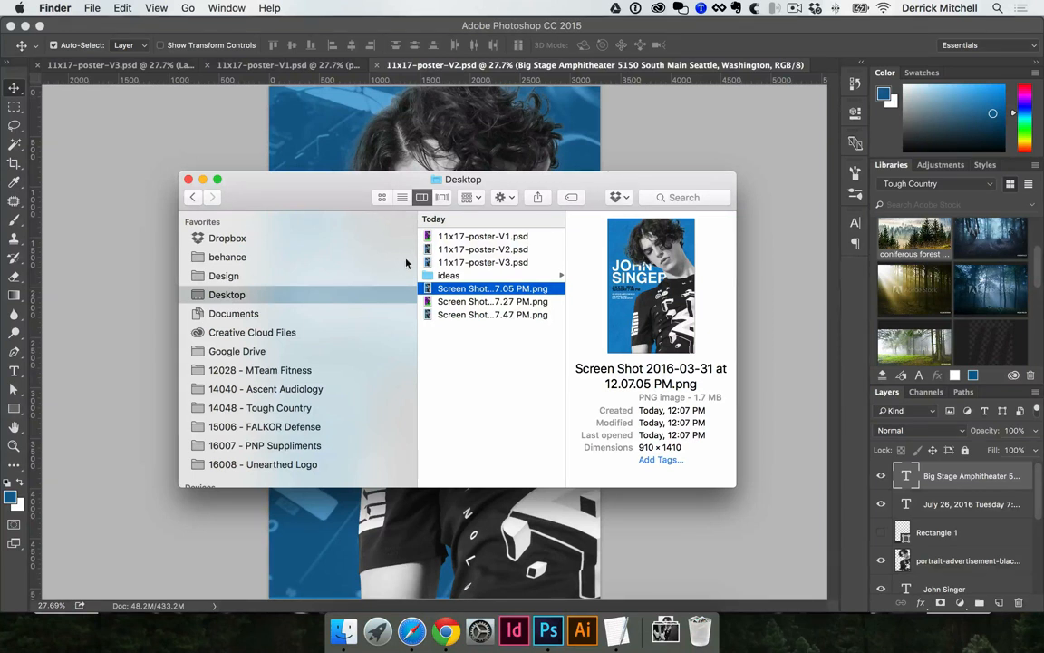
{"action": "left_click_drag", "start_coordinate": [639, 288], "coordinate": [616, 335]}
{"action": "left_click_drag", "start_coordinate": [316, 195], "coordinate": [355, 205]}
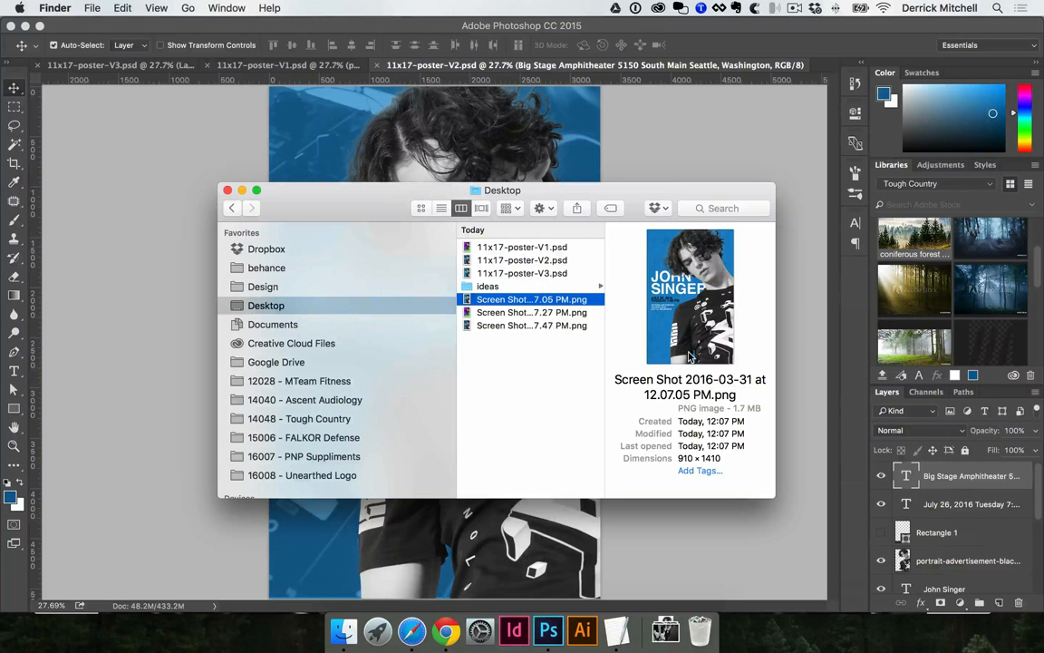
{"action": "key", "text": "Return"}
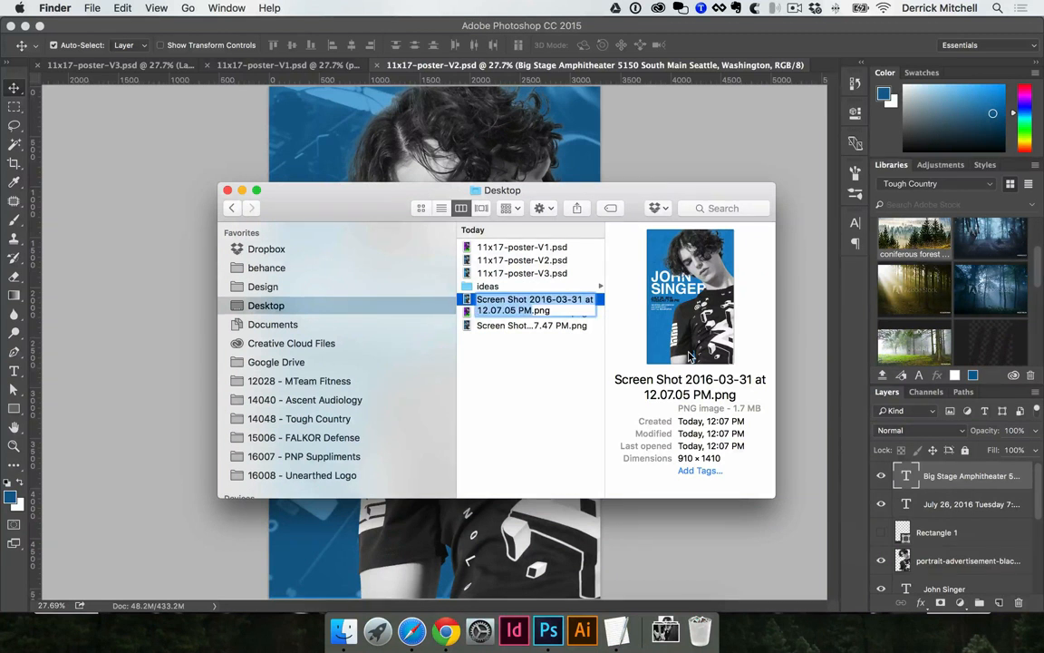
{"action": "key", "text": "Escape"}
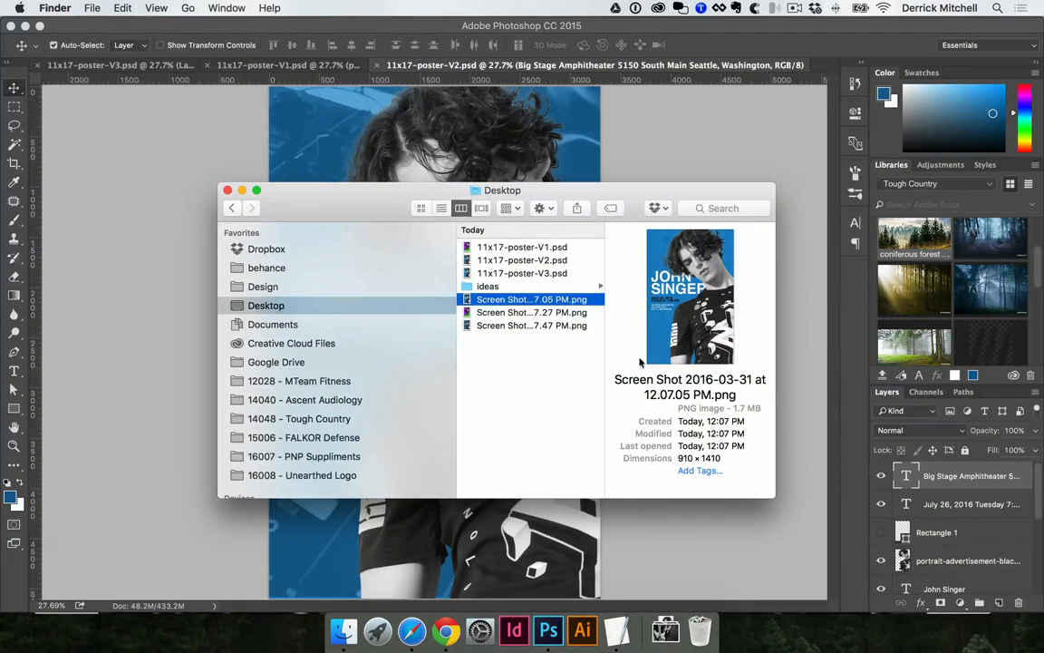
{"action": "left_click", "coordinate": [525, 305]}
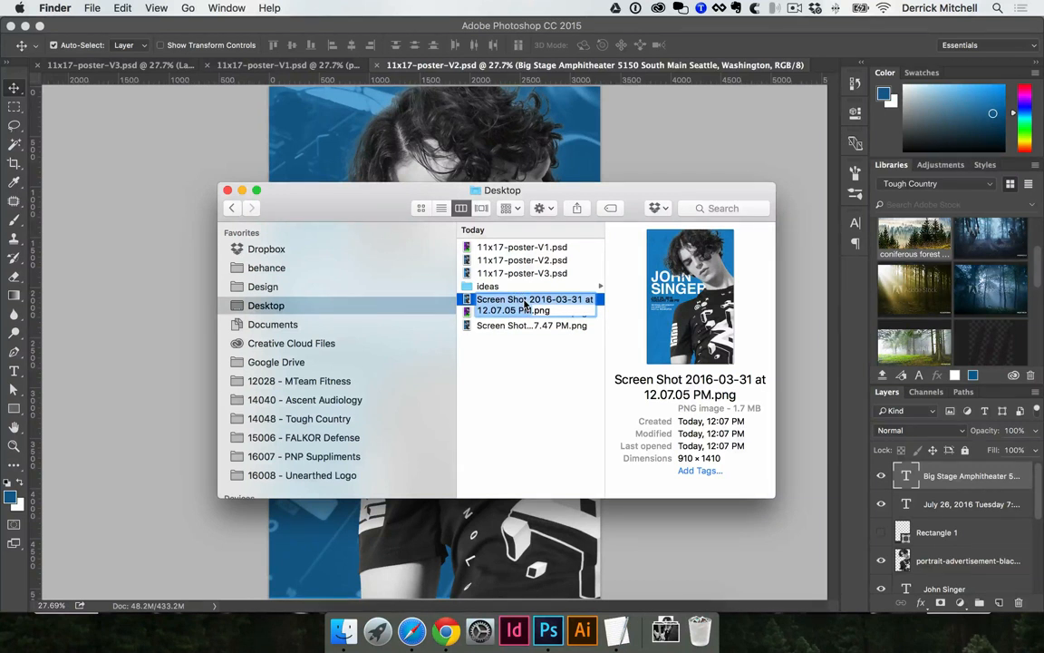
{"action": "type", "text": "poster-V3"}
{"action": "key", "text": "Return"}
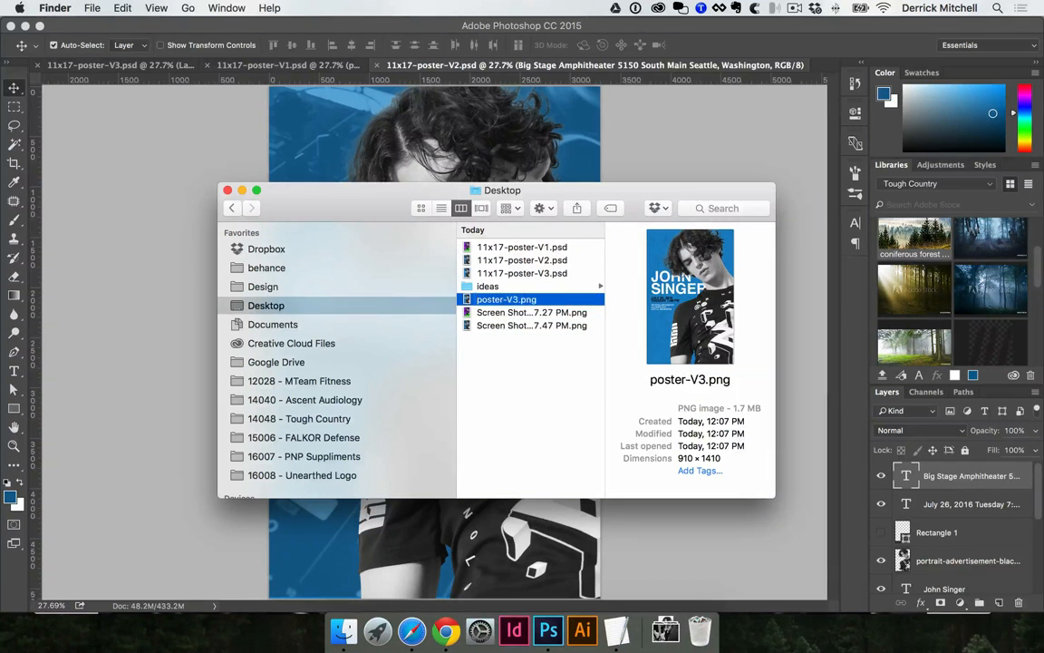
Step: Rename the purple and green poster screenshot as poster-V1
{"action": "key", "text": "Down"}
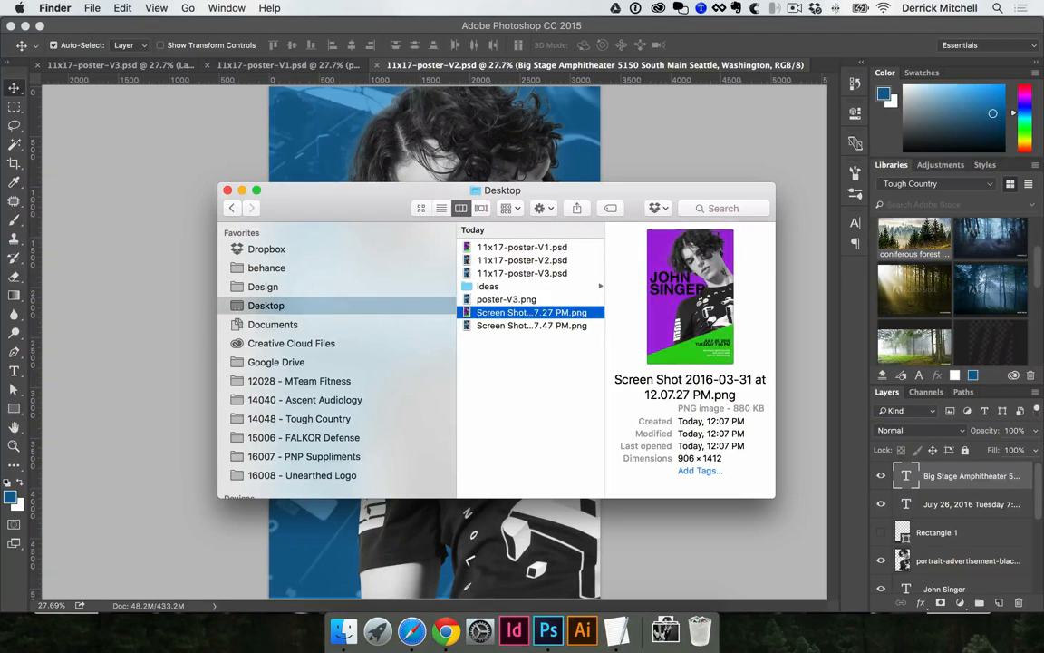
{"action": "key", "text": "Return"}
{"action": "type", "text": "poster-"}
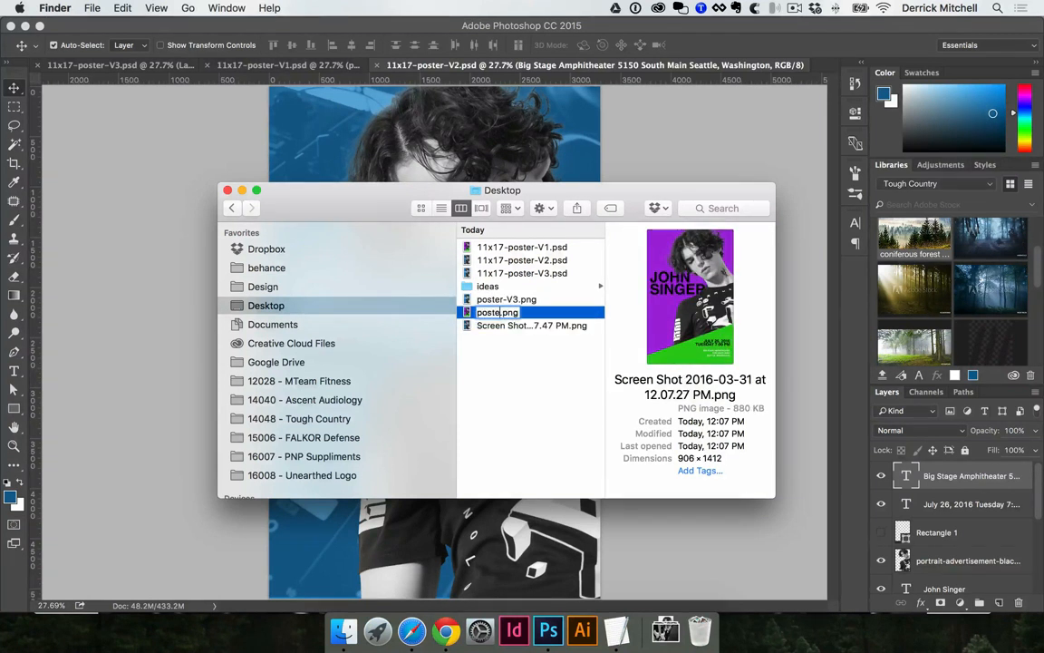
{"action": "type", "text": "V1"}
{"action": "key", "text": "Return"}
Step: Rename the remaining screenshot, the blue poster with the photographic background, as poster-V2
{"action": "key", "text": "Down"}
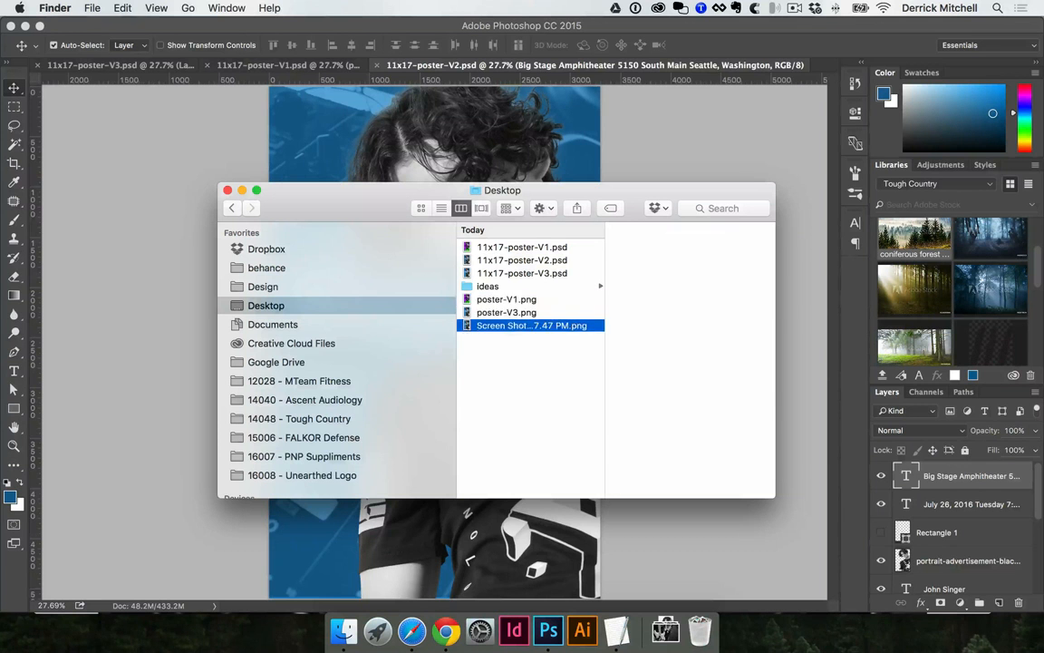
{"action": "key", "text": "Return"}
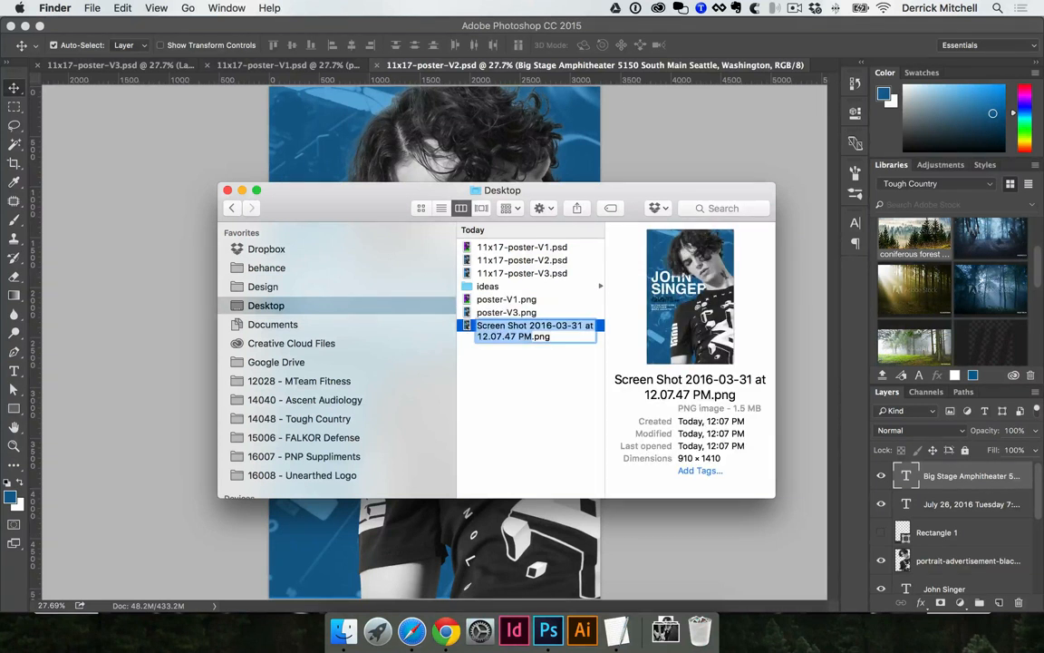
{"action": "type", "text": "poster-V2"}
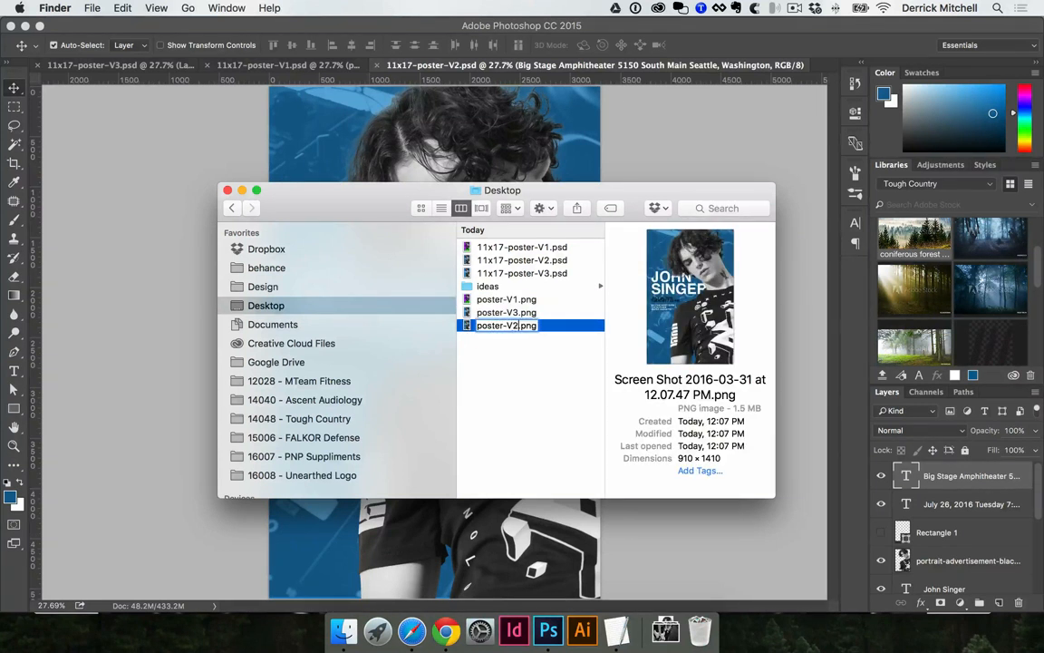
{"action": "key", "text": "Return"}
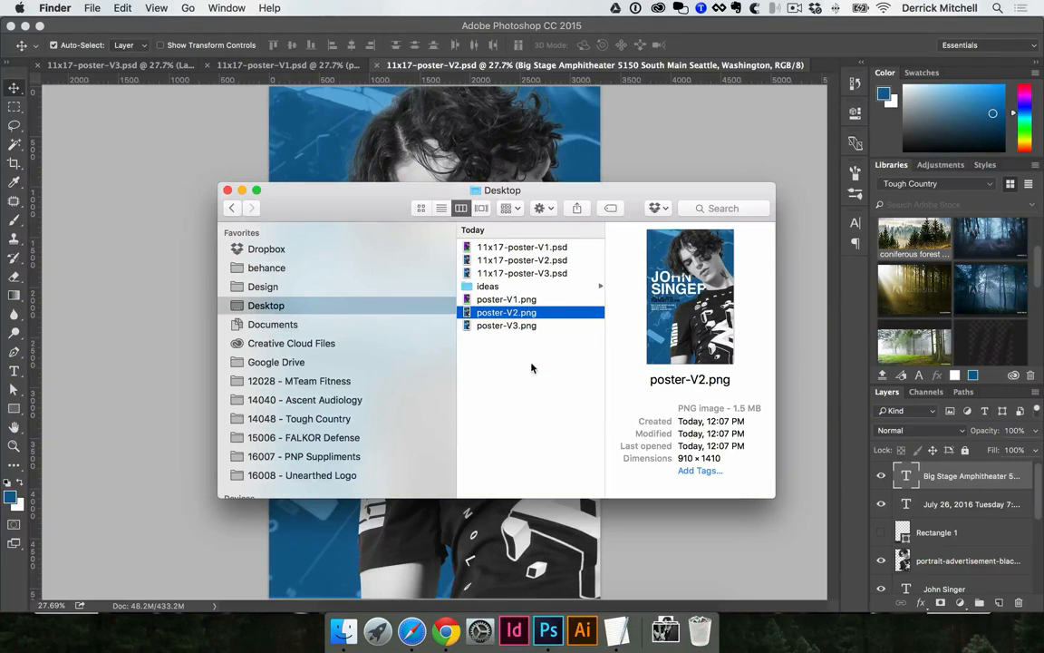
Step: Compare poster-V1.png, poster-V2.png and poster-V3.png in large Quick Look previews, going back and forth between the three images
{"action": "key", "text": "Up"}
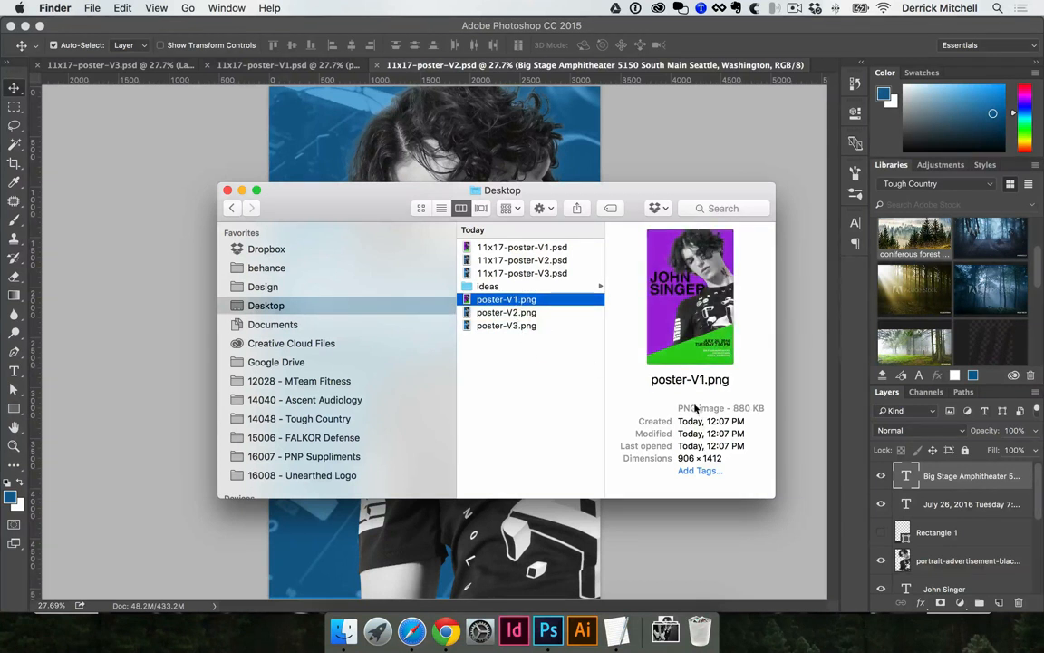
{"action": "key", "text": "Down"}
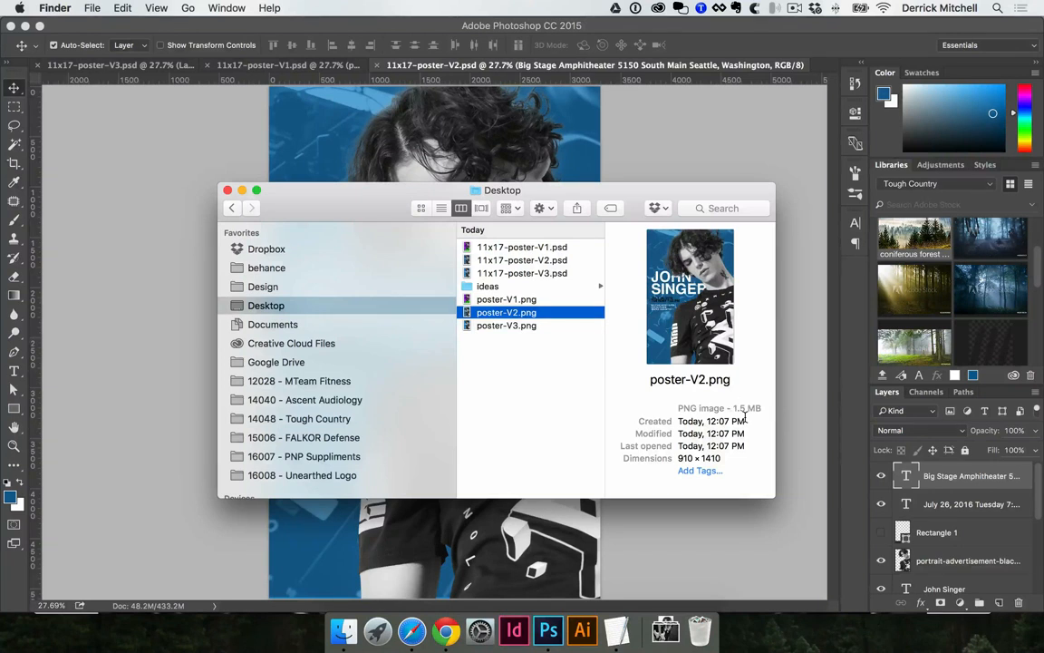
{"action": "key", "text": "space"}
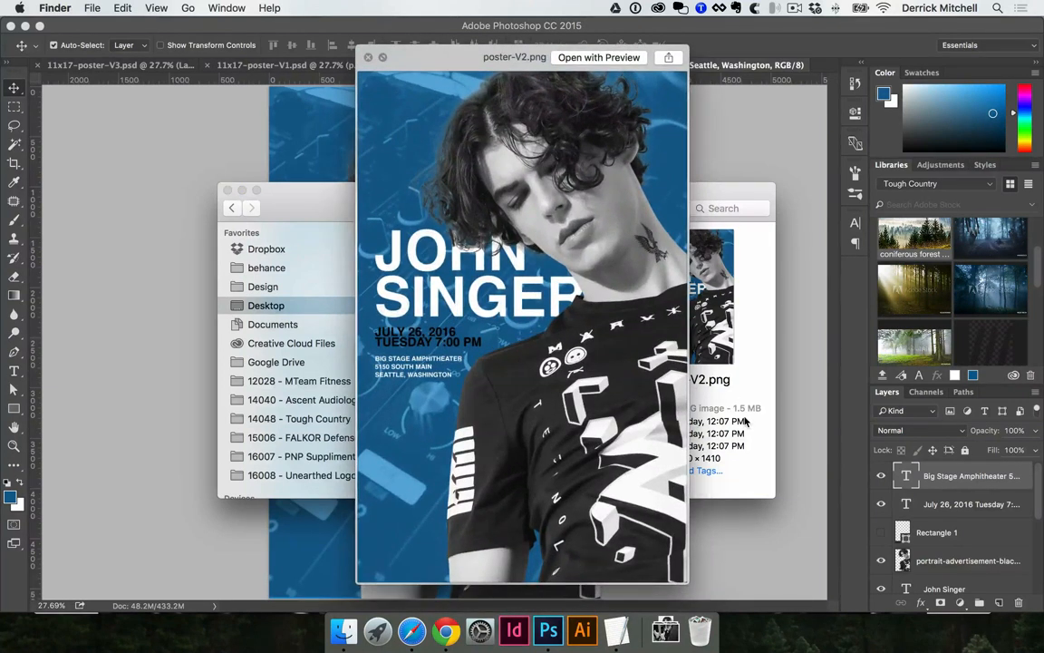
{"action": "key", "text": "space"}
{"action": "key", "text": "Up"}
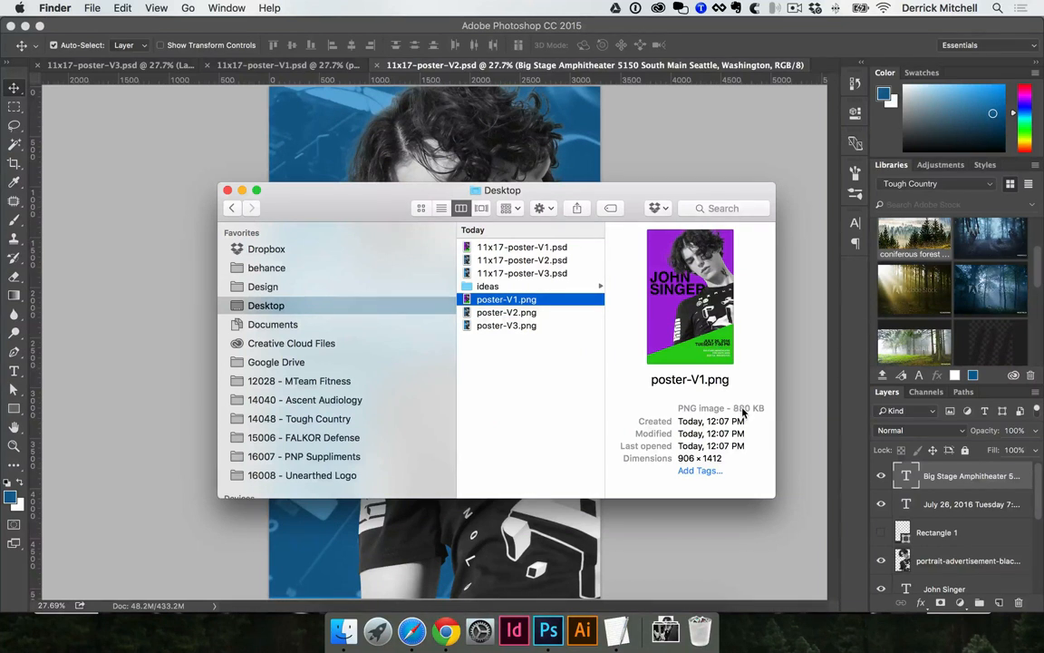
{"action": "key", "text": "space"}
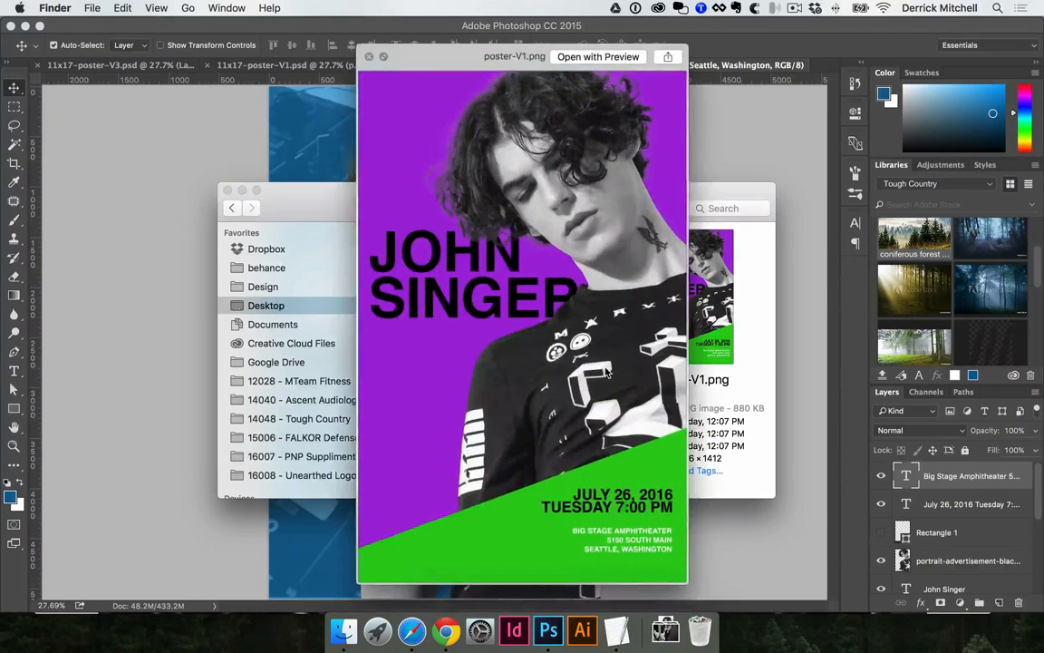
{"action": "key", "text": "Down"}
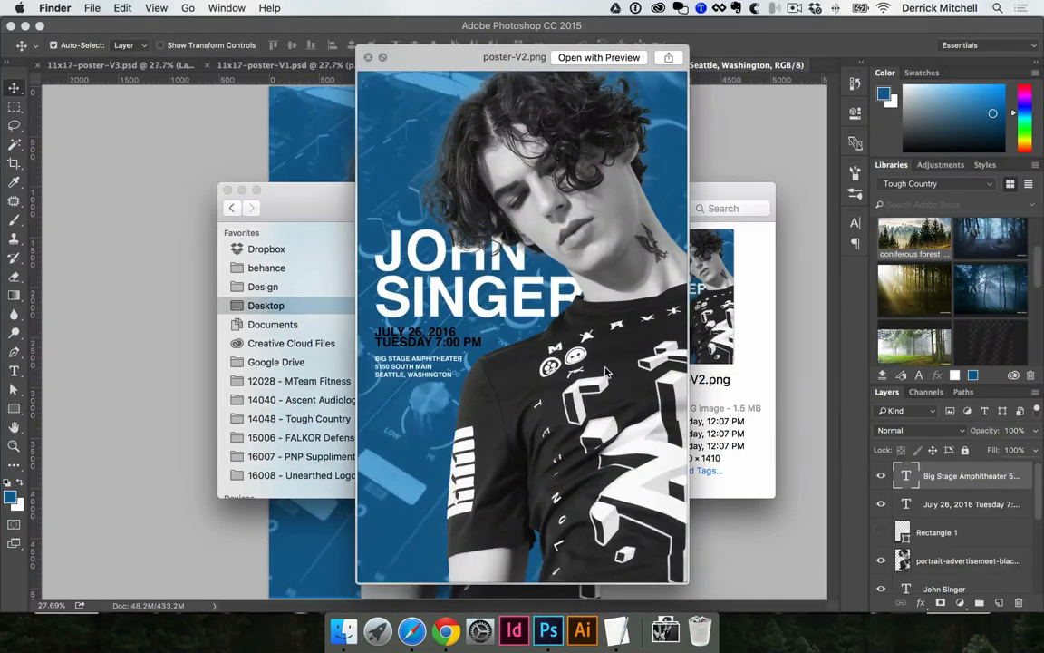
{"action": "key", "text": "Down"}
{"action": "key", "text": "Up"}
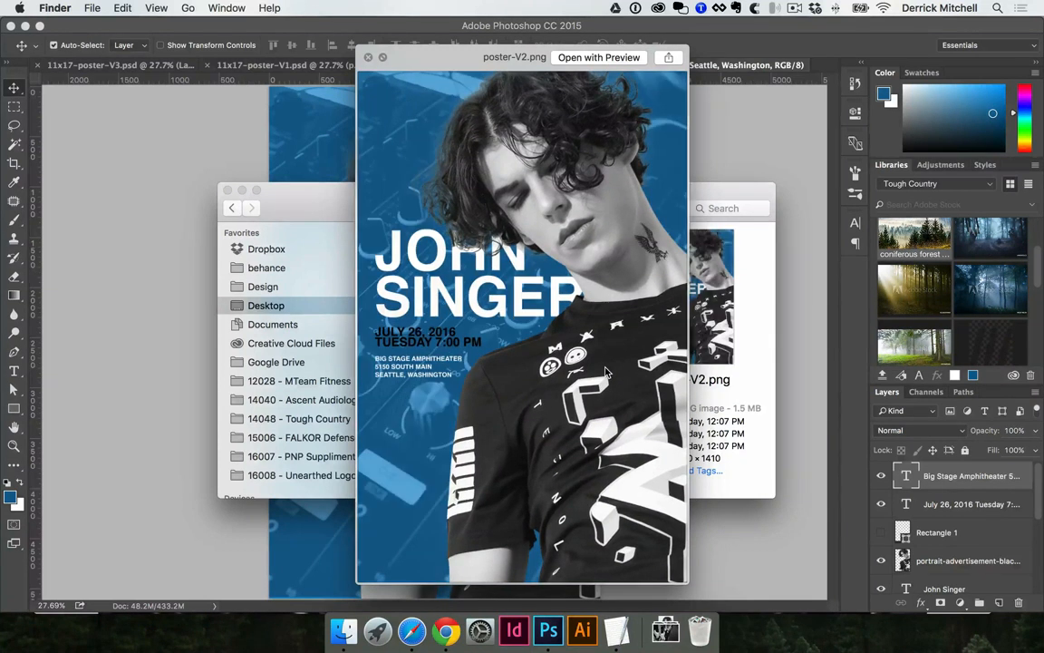
{"action": "key", "text": "Up"}
{"action": "key", "text": "Down"}
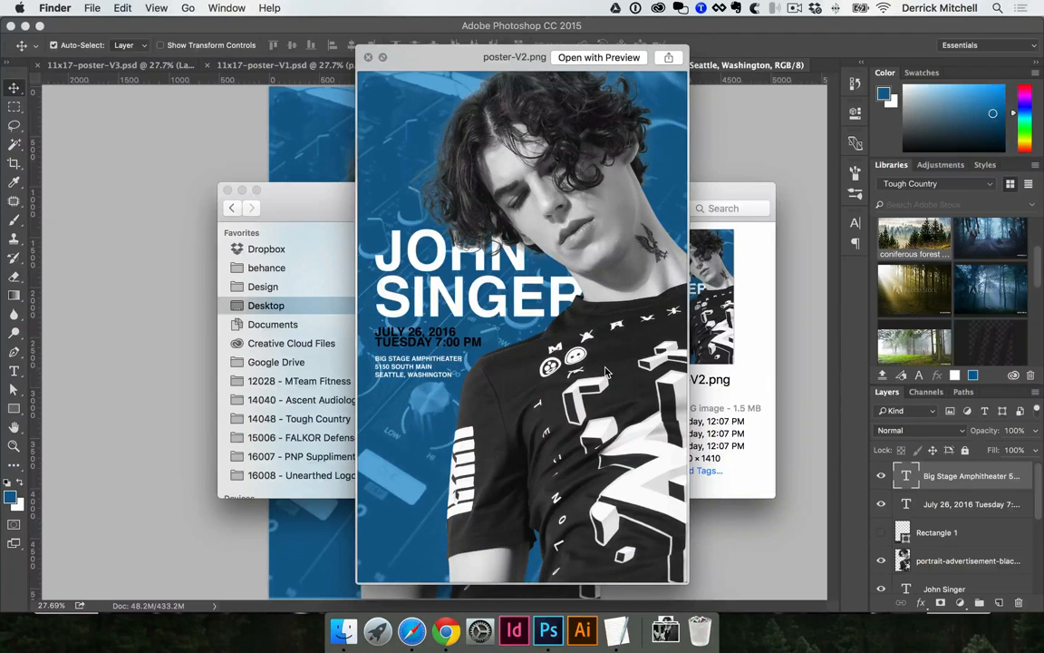
{"action": "key", "text": "Down"}
{"action": "key", "text": "Up"}
{"action": "key", "text": "Up"}
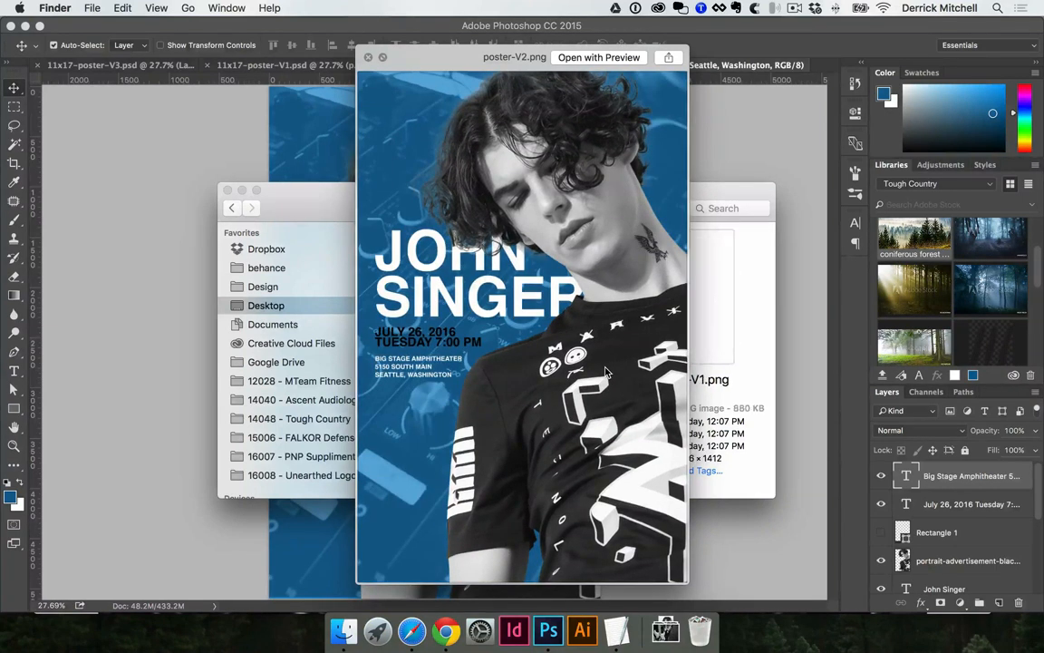
{"action": "key", "text": "space"}
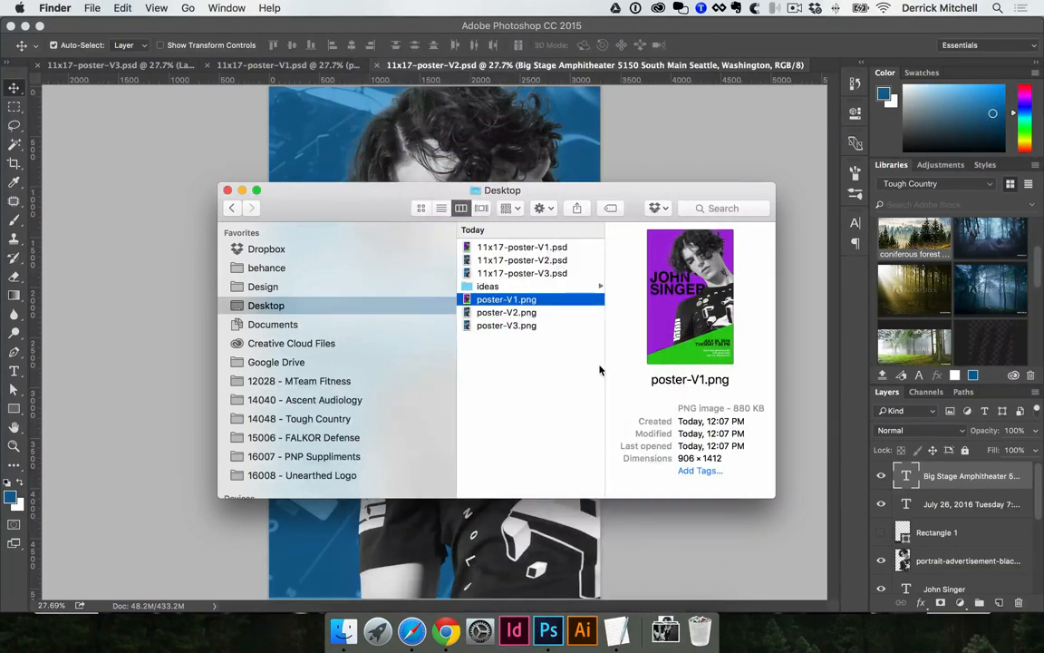
{"action": "key", "text": "space"}
{"action": "key", "text": "Down"}
{"action": "key", "text": "Down"}
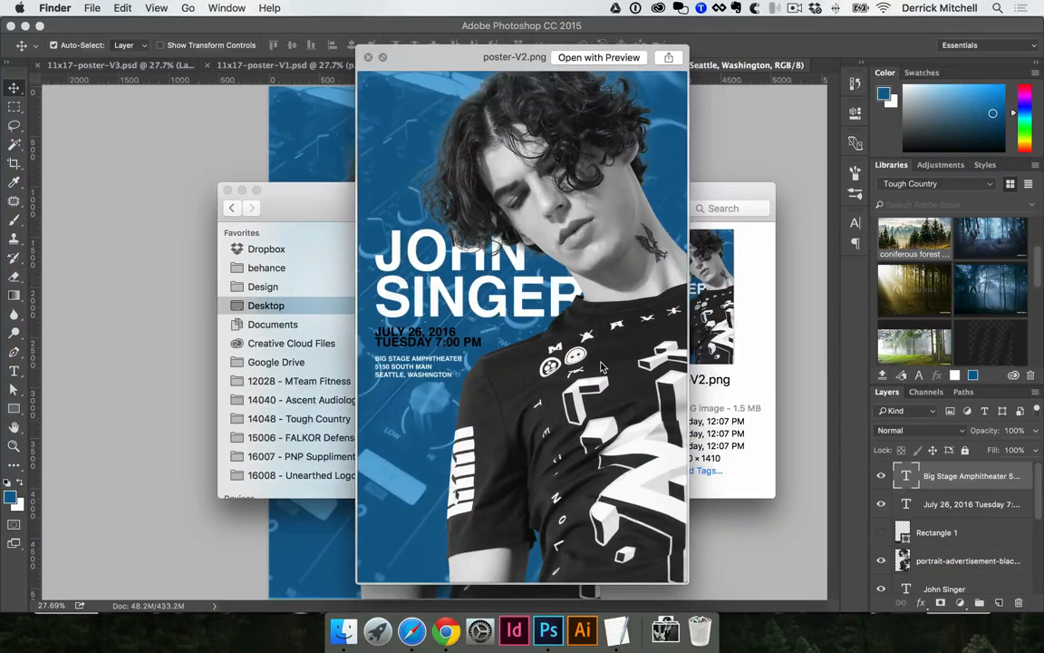
{"action": "key", "text": "Up"}
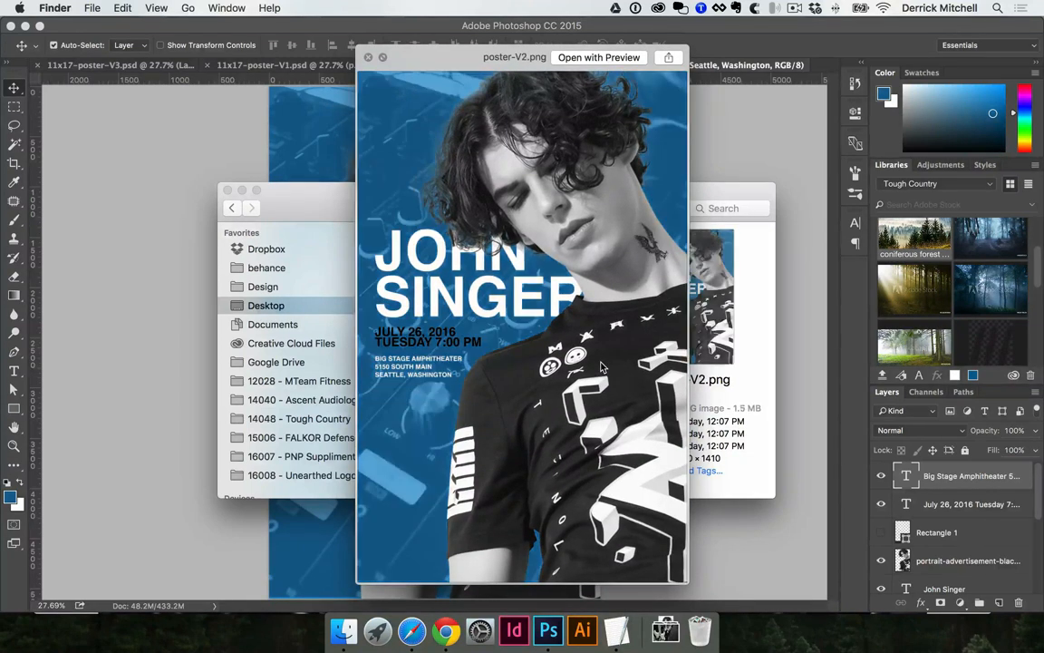
{"action": "key", "text": "Up"}
{"action": "key", "text": "Down"}
{"action": "key", "text": "Down"}
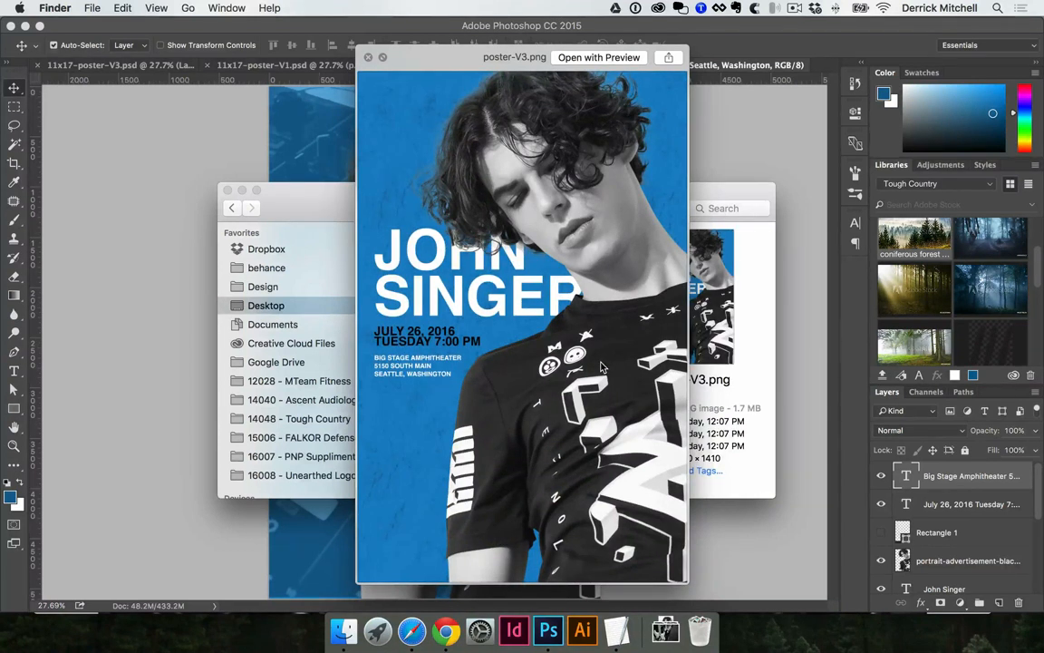
{"action": "key", "text": "space"}
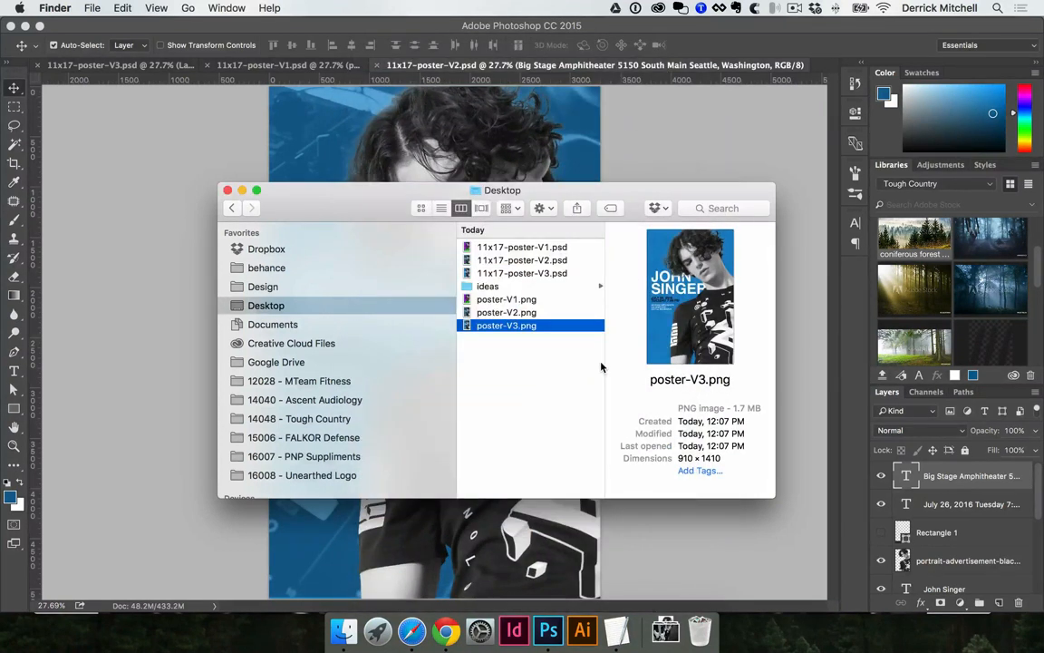
Step: Return to Photoshop and convert the 11x17-poster-V3.psd document to CMYK Color, flattening its layers
{"action": "left_click", "coordinate": [167, 151]}
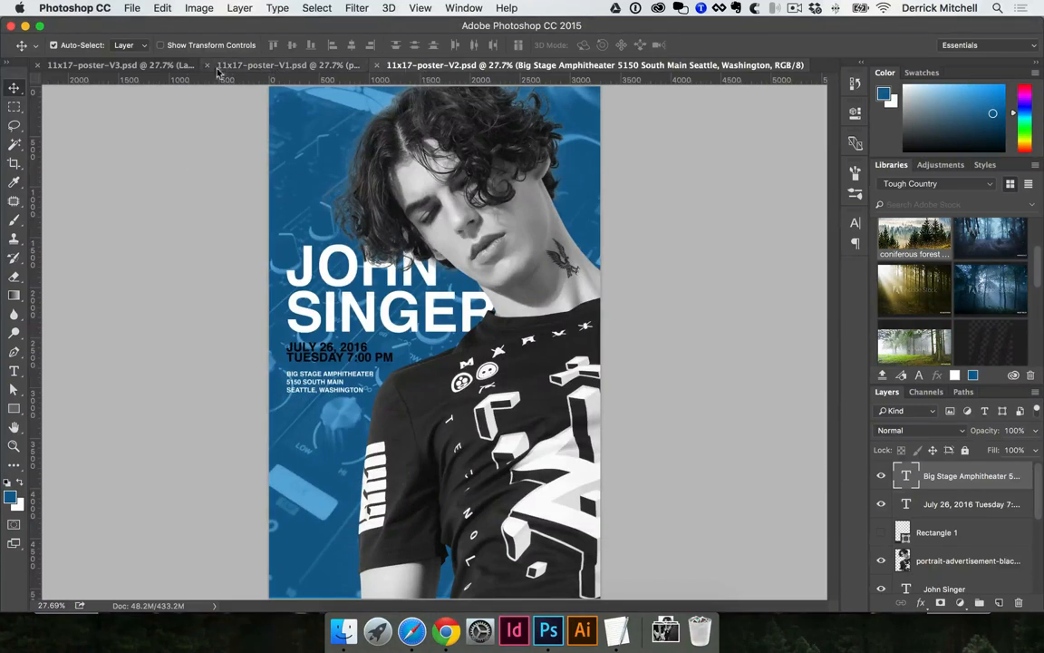
{"action": "left_click", "coordinate": [158, 65]}
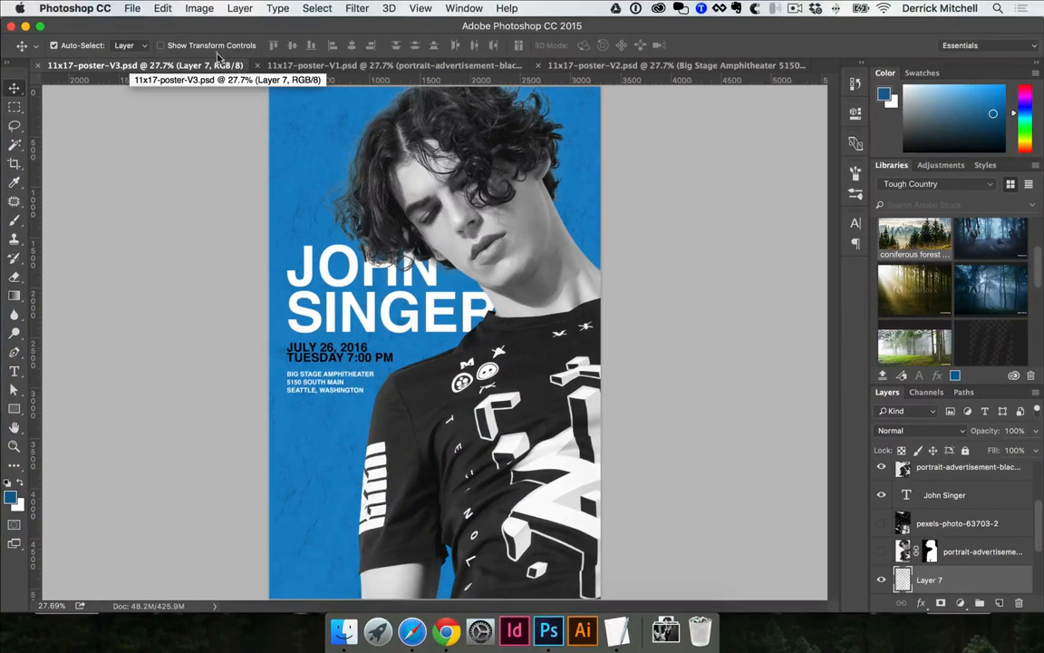
{"action": "left_click", "coordinate": [207, 11]}
{"action": "mouse_move", "coordinate": [216, 26]}
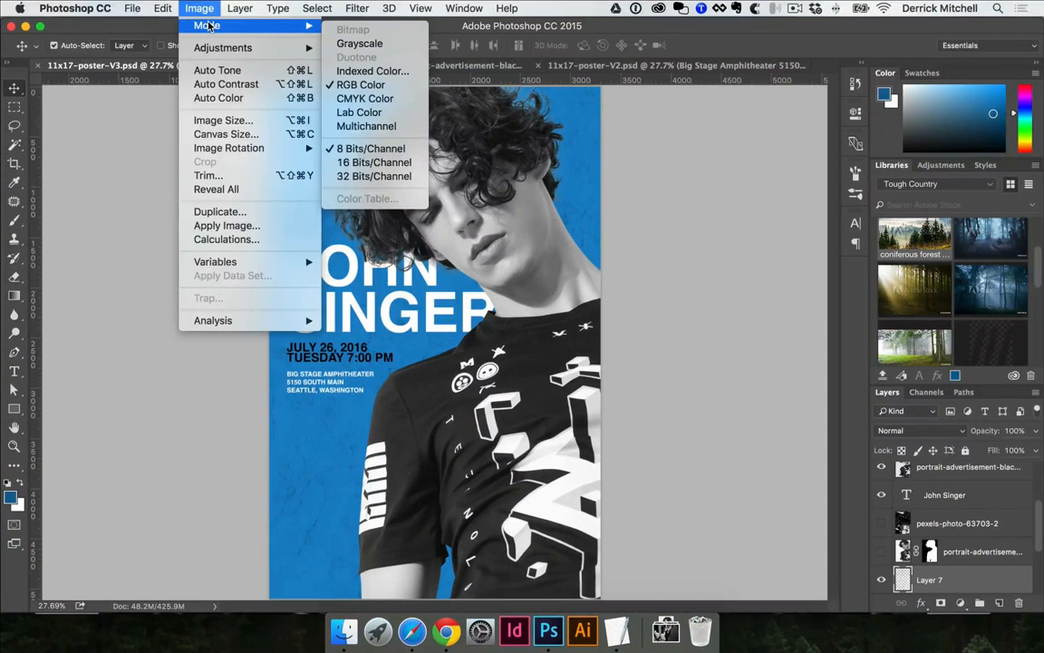
{"action": "left_click", "coordinate": [377, 99]}
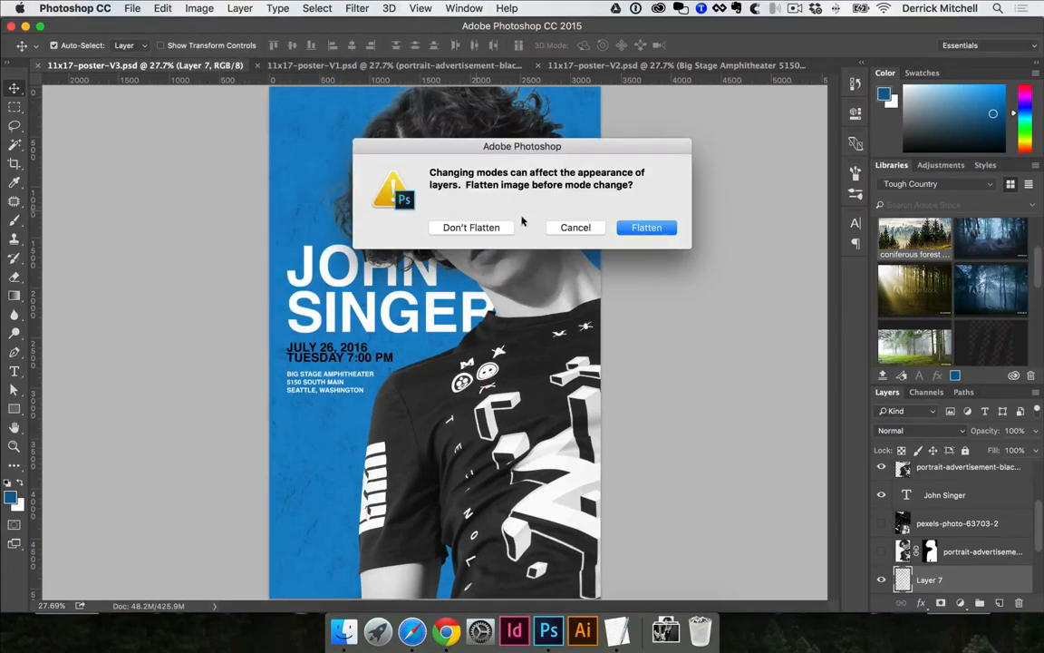
{"action": "left_click", "coordinate": [646, 228]}
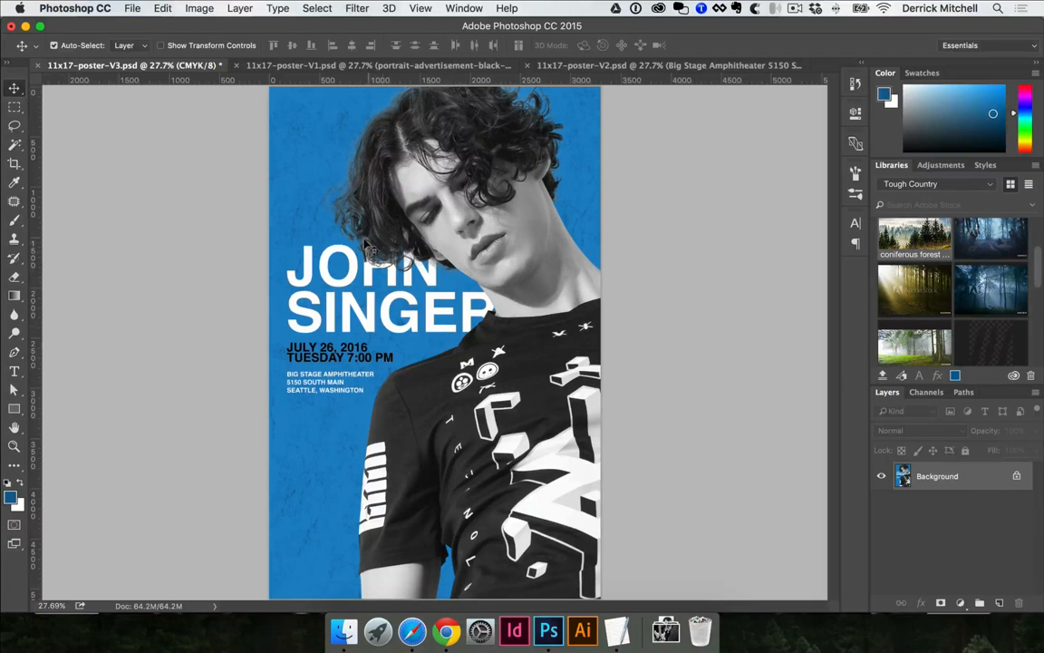
{"action": "left_click", "coordinate": [356, 8]}
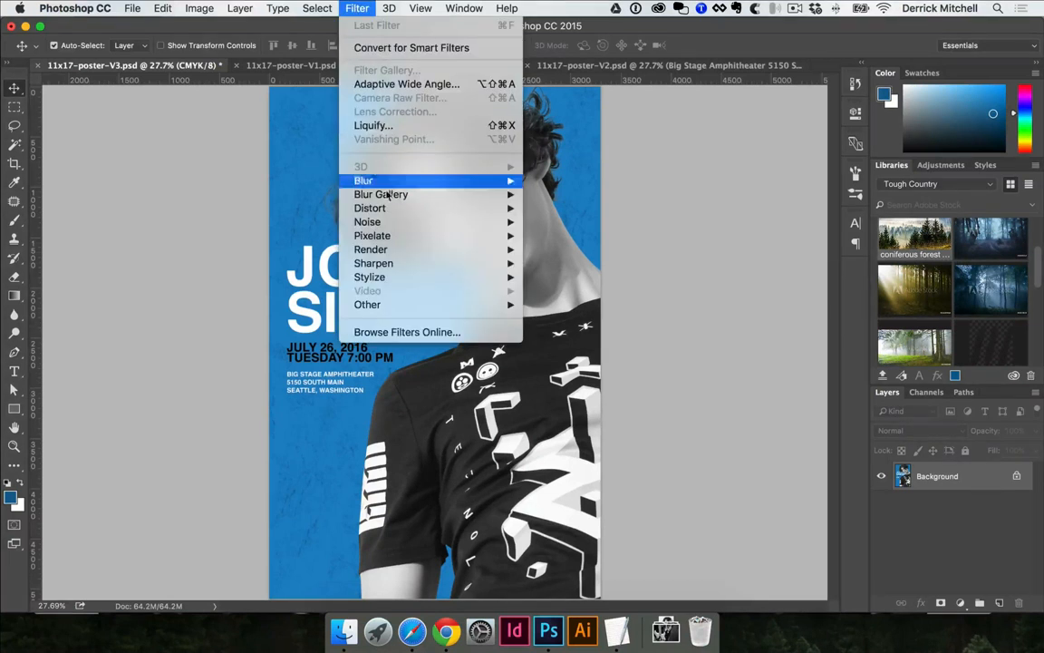
{"action": "mouse_move", "coordinate": [388, 222]}
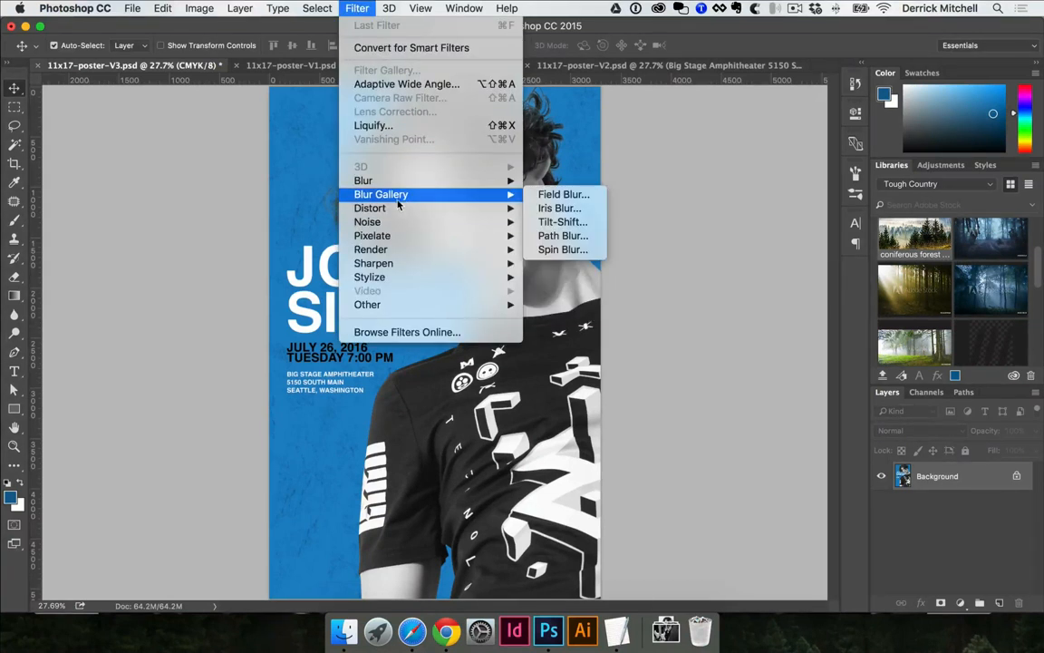
{"action": "left_click", "coordinate": [285, 177]}
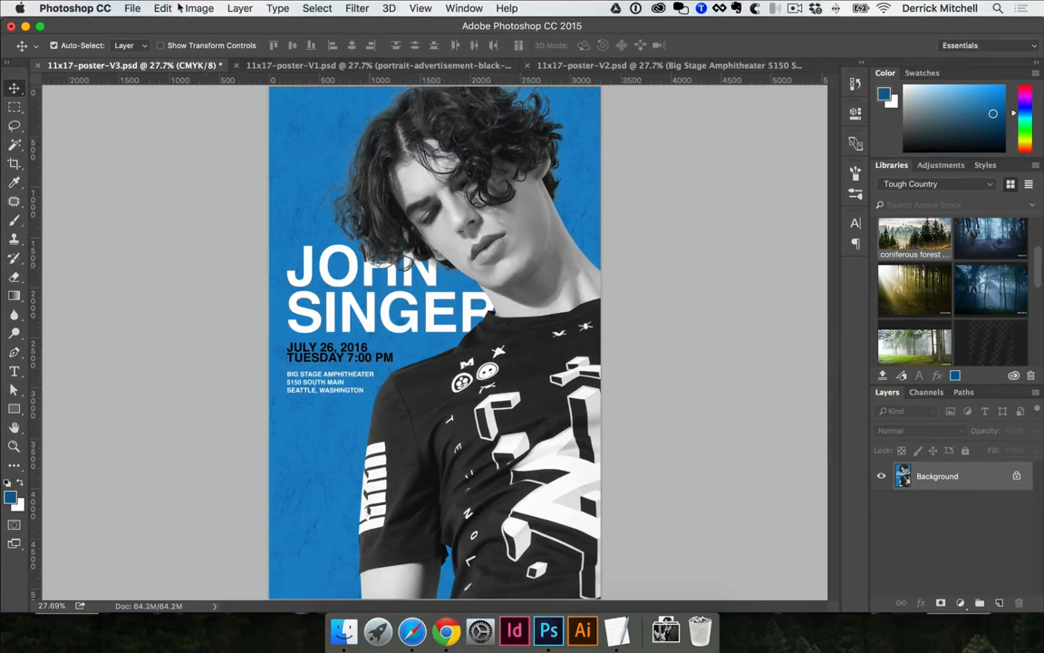
Step: Set up saving the V3 poster to the Desktop as a Photoshop PDF copy, 11x17-poster-V3.pdf, using the Working CMYK proof setup
{"action": "left_click", "coordinate": [133, 8]}
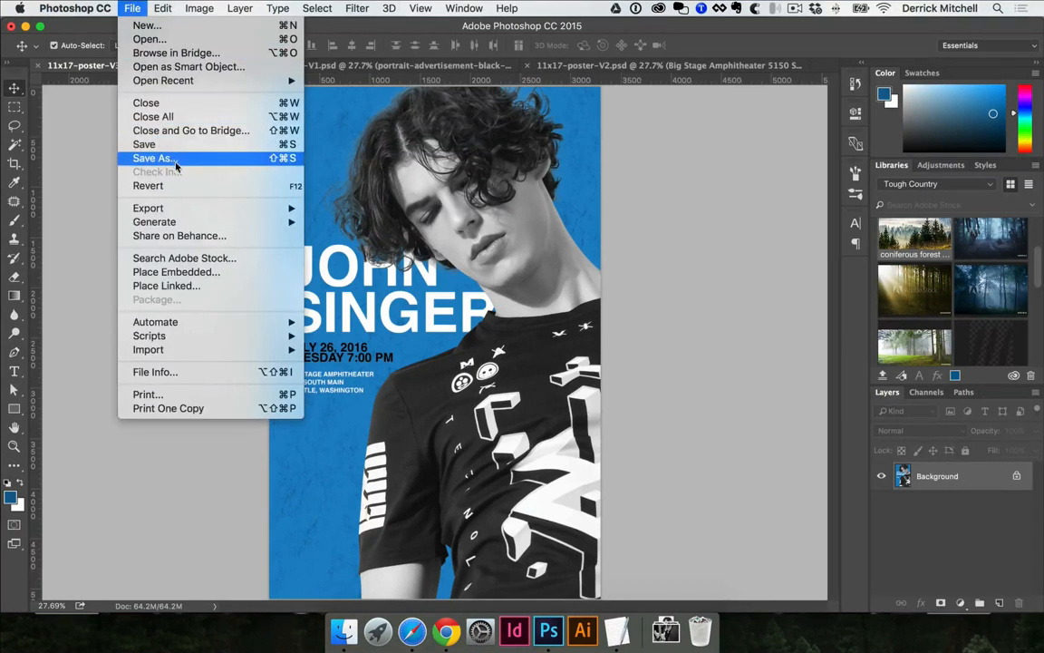
{"action": "left_click", "coordinate": [163, 158]}
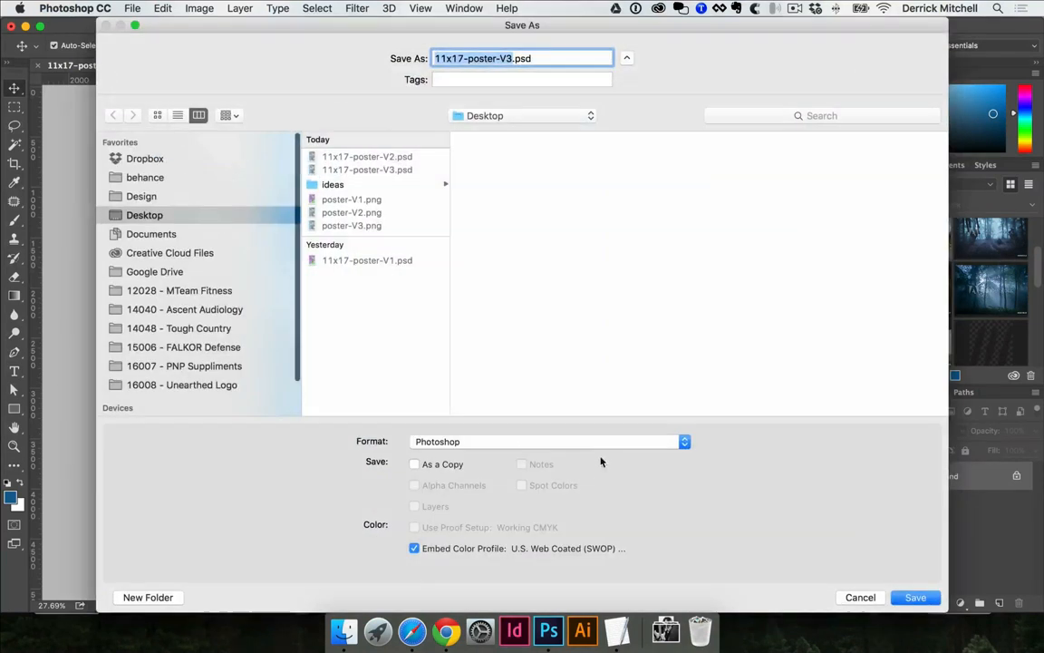
{"action": "left_click", "coordinate": [610, 443]}
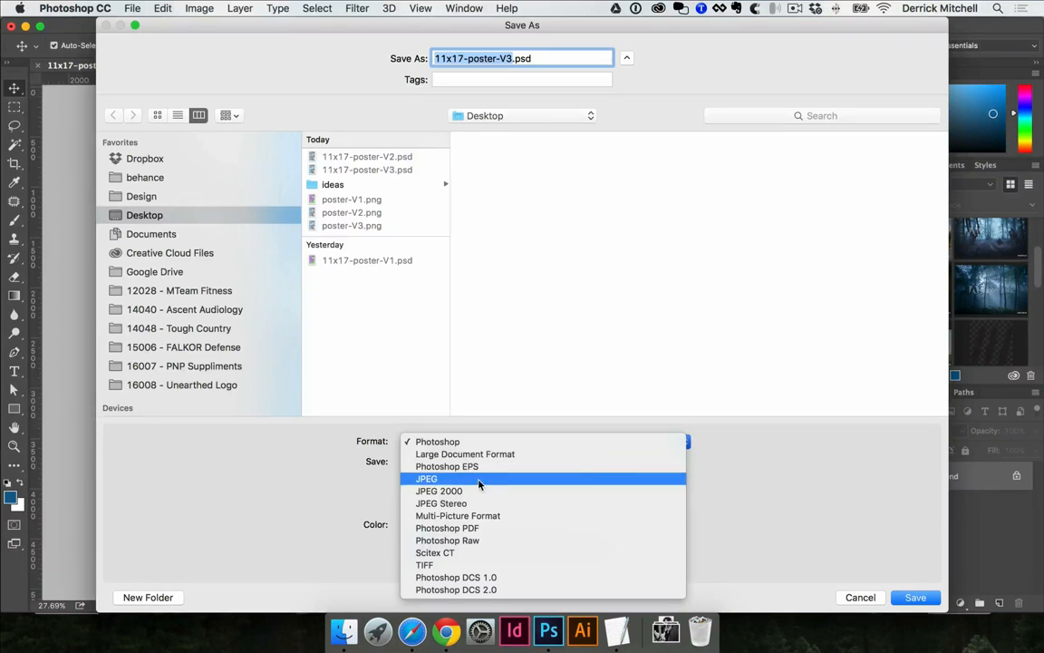
{"action": "left_click", "coordinate": [460, 528]}
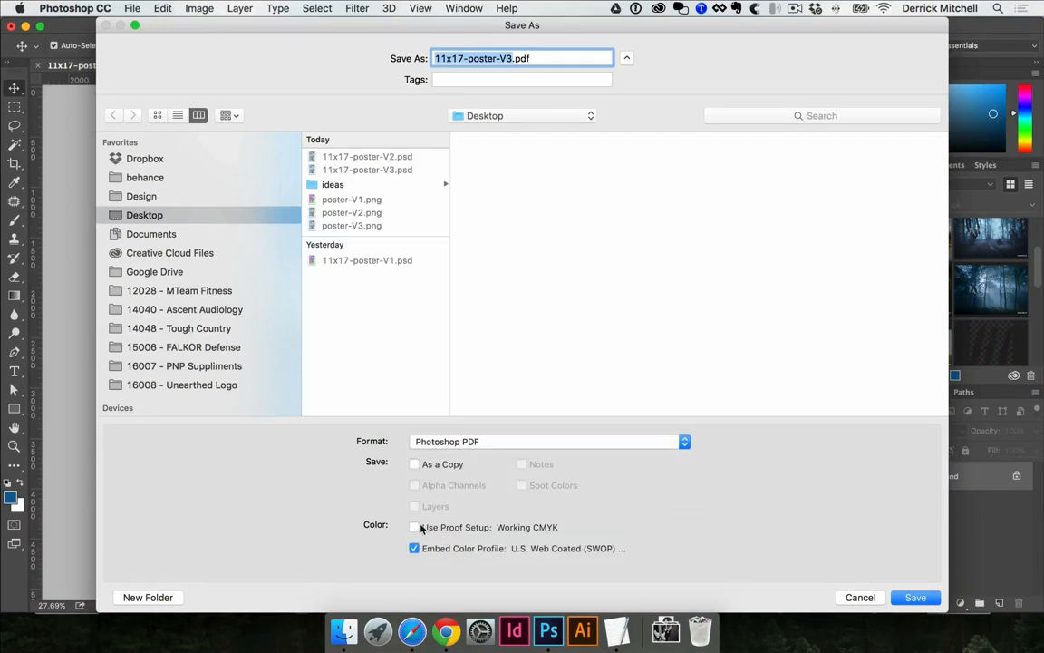
{"action": "left_click", "coordinate": [418, 527]}
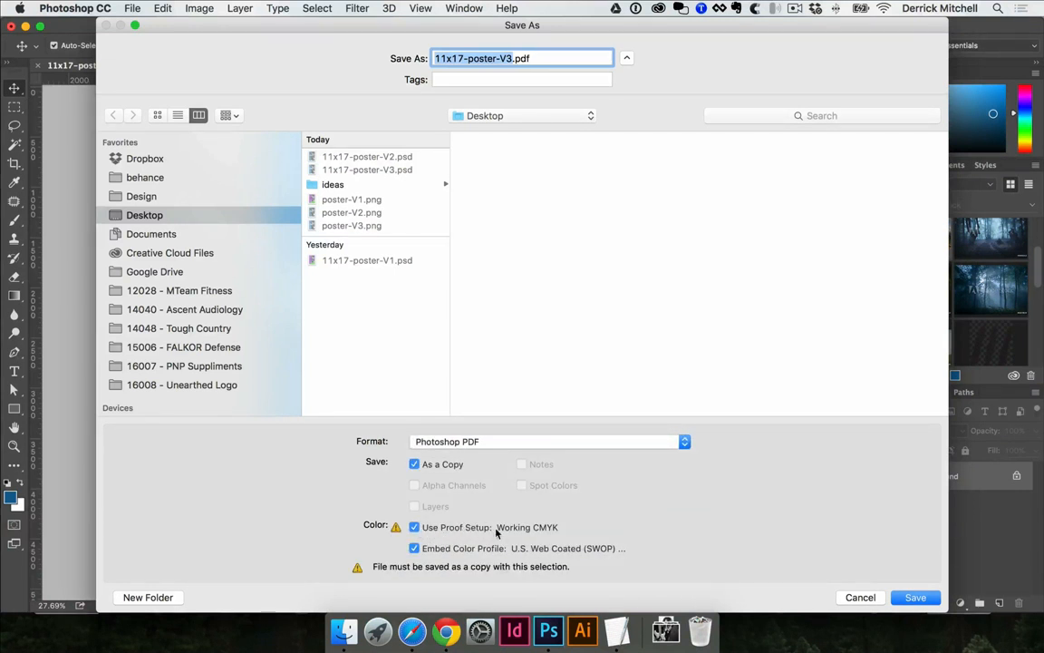
{"action": "left_click", "coordinate": [386, 332]}
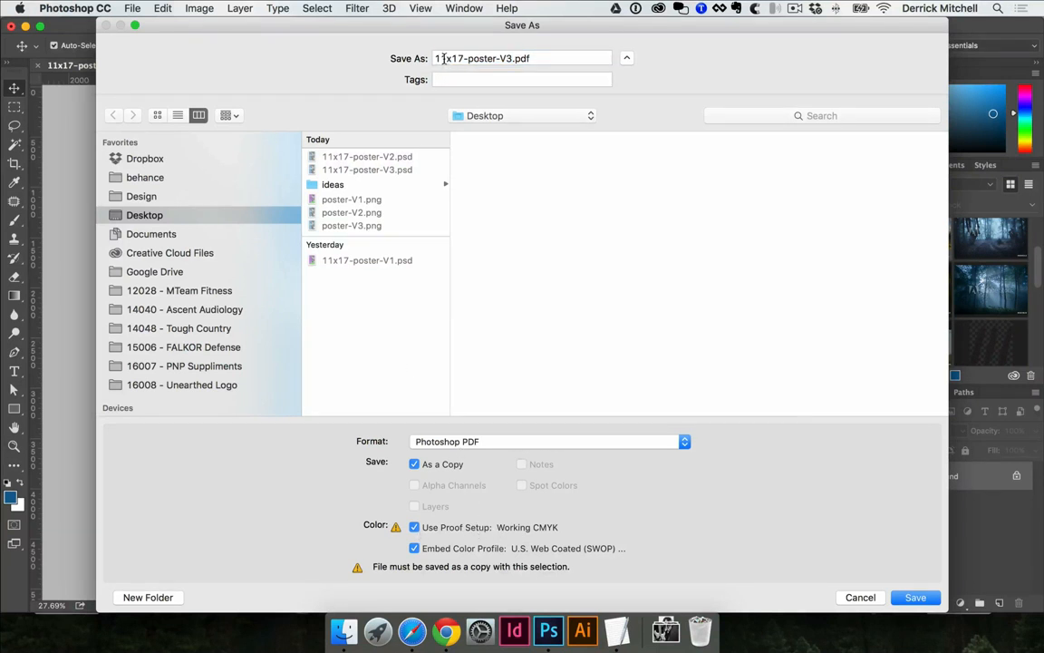
Step: Save the poster PDF with Preserve Photoshop Editing Capabilities turned off
{"action": "left_click", "coordinate": [914, 597]}
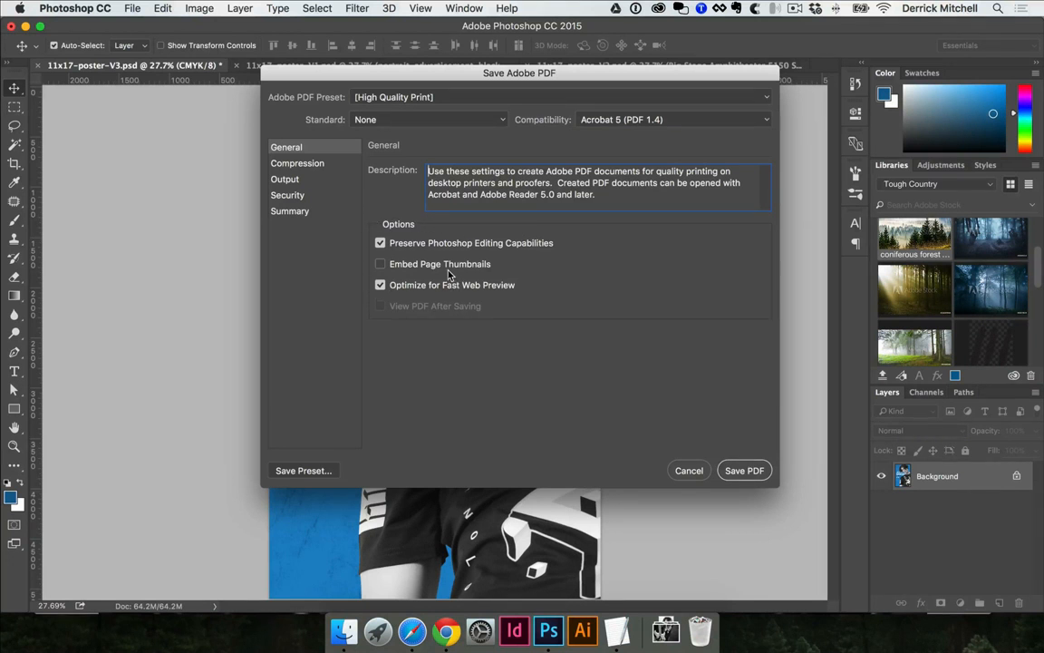
{"action": "left_click", "coordinate": [381, 245]}
{"action": "left_click", "coordinate": [742, 471]}
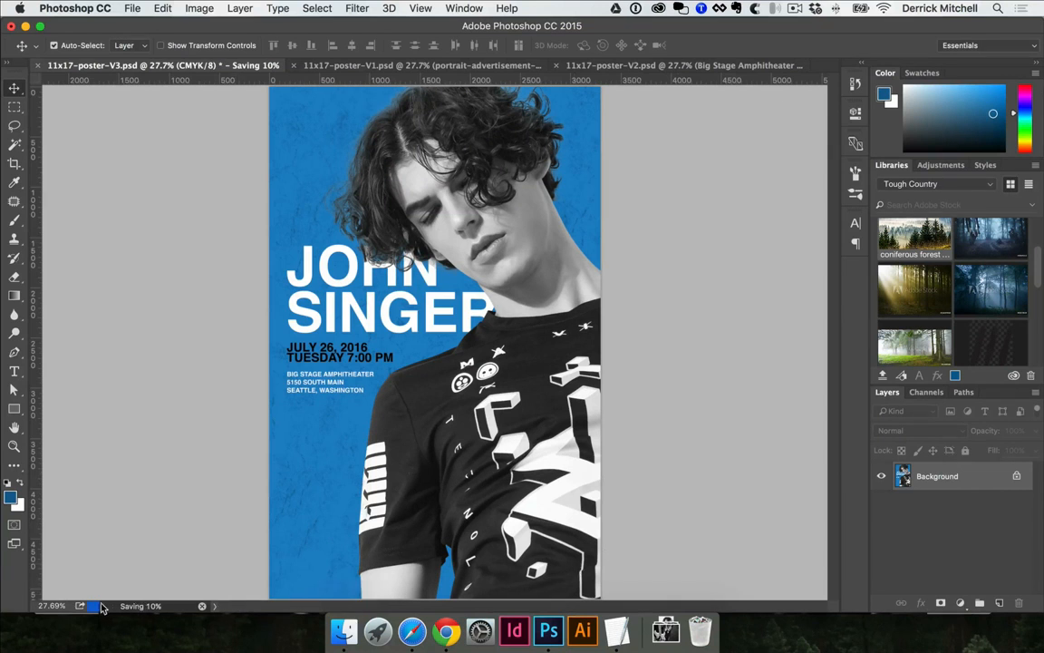
Step: Switch to Finder, open 11x17-poster-V3.pdf from the Desktop in Acrobat, and review the poster from top to bottom
{"action": "left_click", "coordinate": [332, 640]}
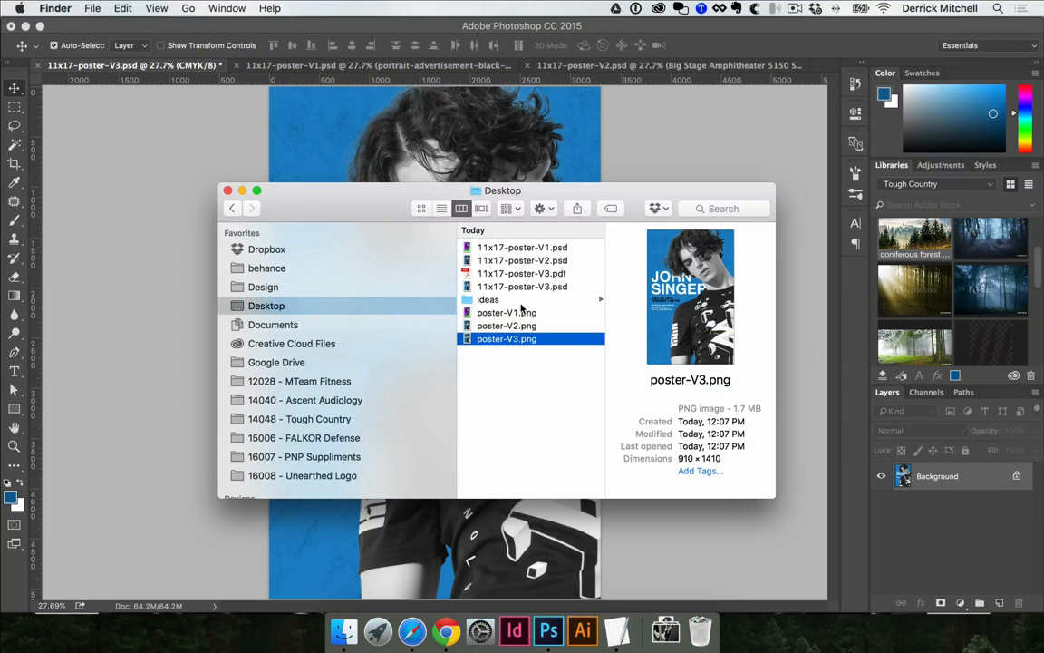
{"action": "left_click", "coordinate": [530, 274]}
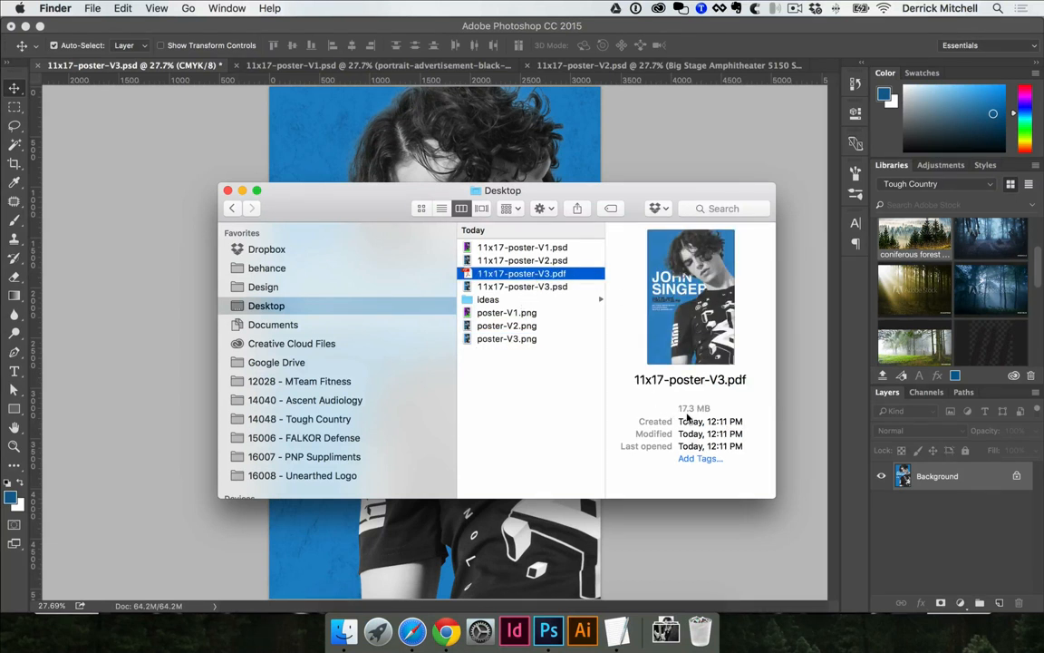
{"action": "double_click", "coordinate": [541, 274]}
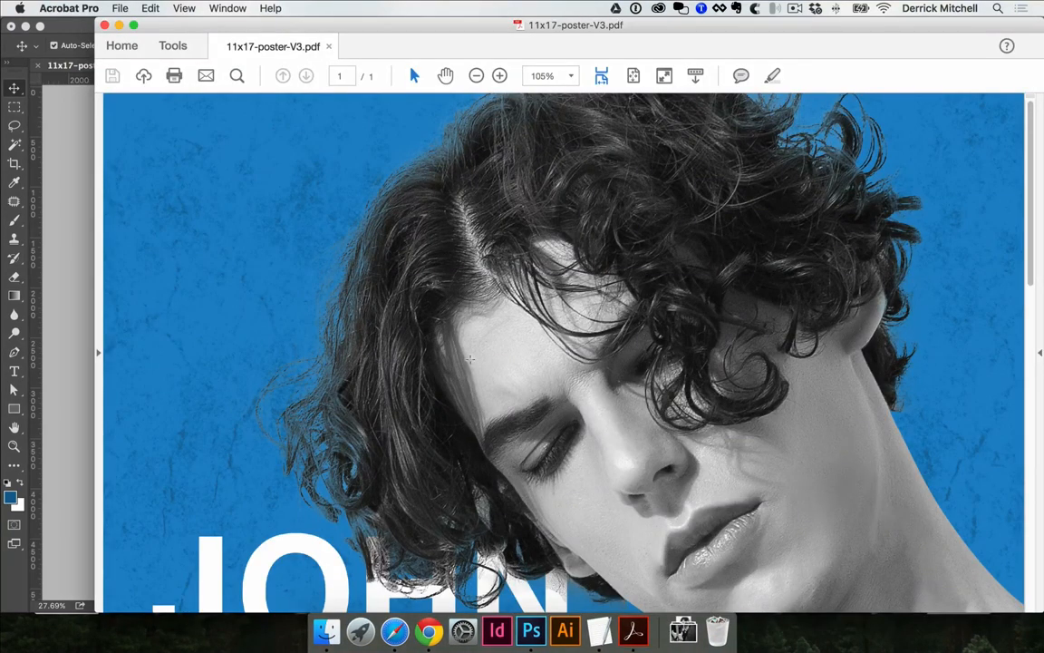
{"action": "scroll", "coordinate": [611, 366], "scroll_direction": "down", "scroll_amount": 5}
{"action": "scroll", "coordinate": [580, 351], "scroll_direction": "down", "scroll_amount": 10}
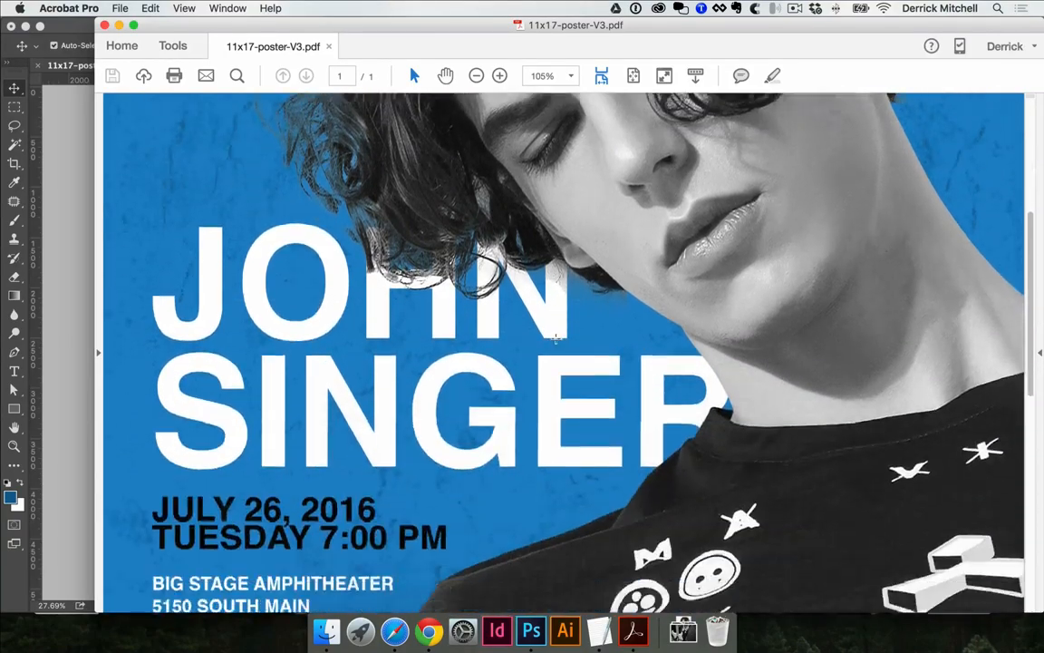
{"action": "scroll", "coordinate": [552, 337], "scroll_direction": "down", "scroll_amount": 6}
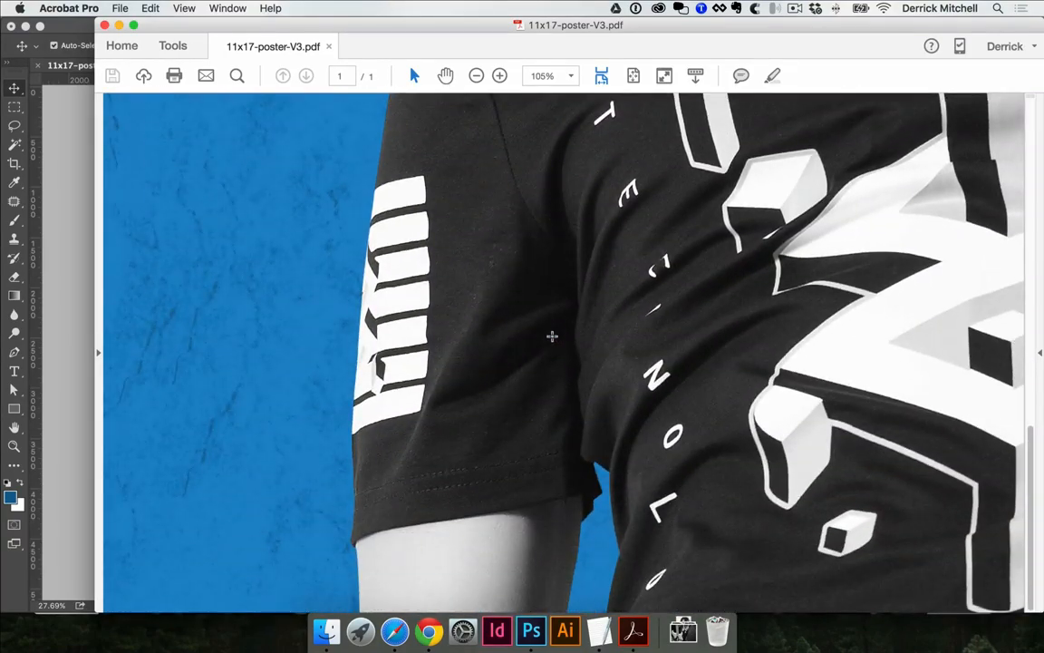
{"action": "scroll", "coordinate": [553, 337], "scroll_direction": "up", "scroll_amount": 15}
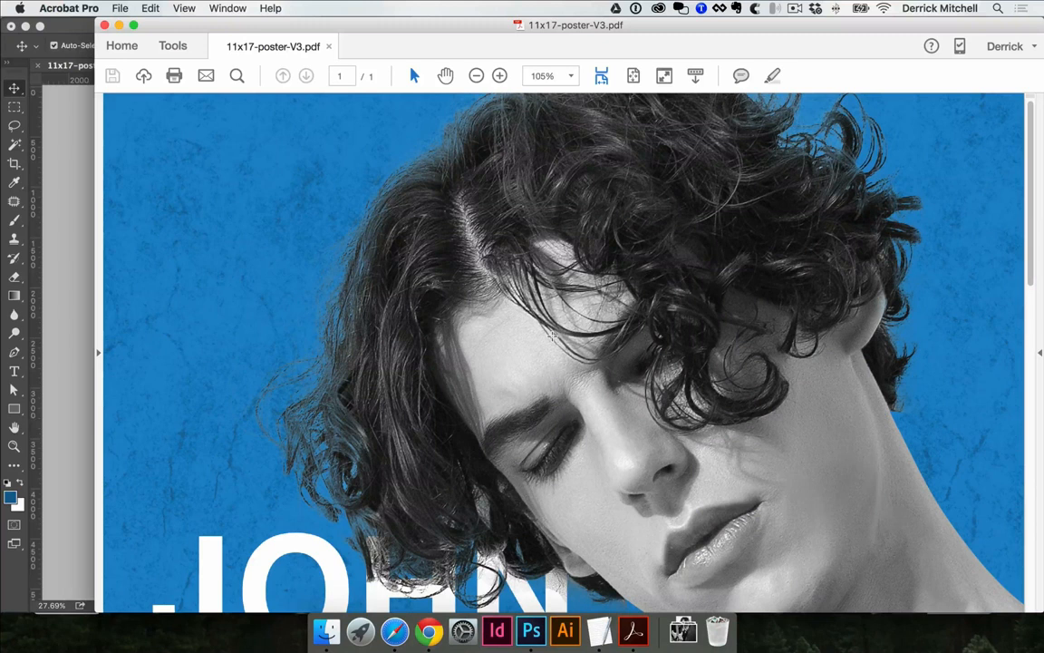